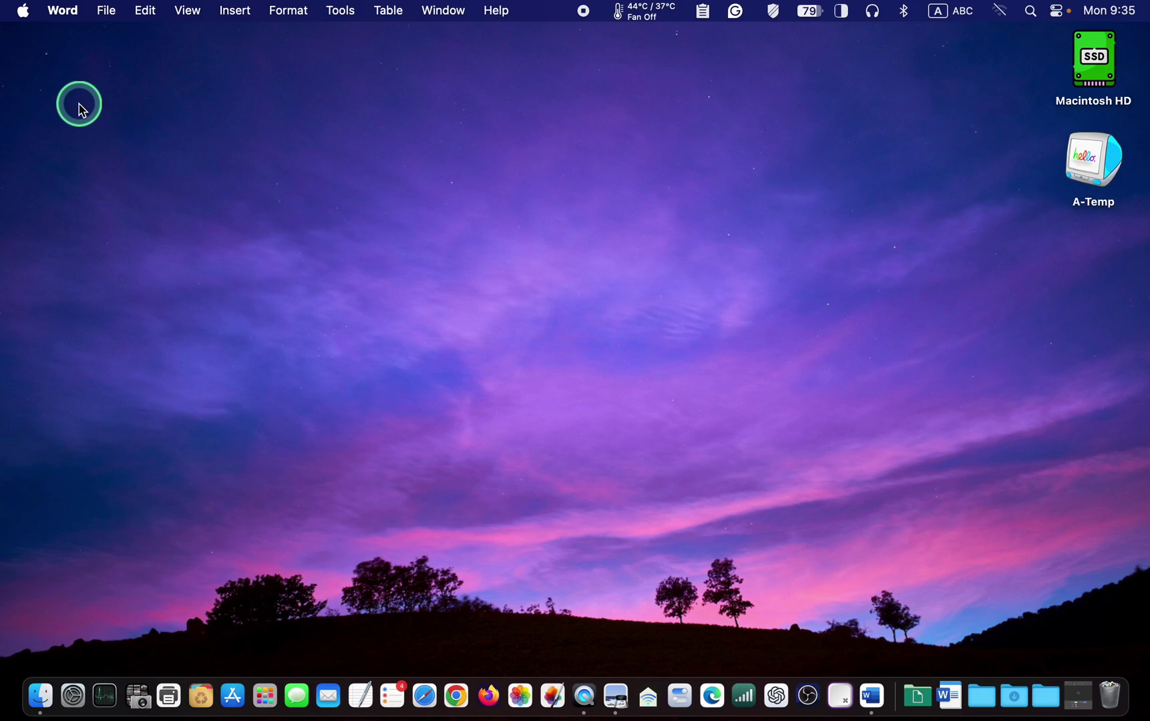
Step: Turn on External disks in Finder's General settings so the Untitled drive shows on the desktop
click(588, 213)
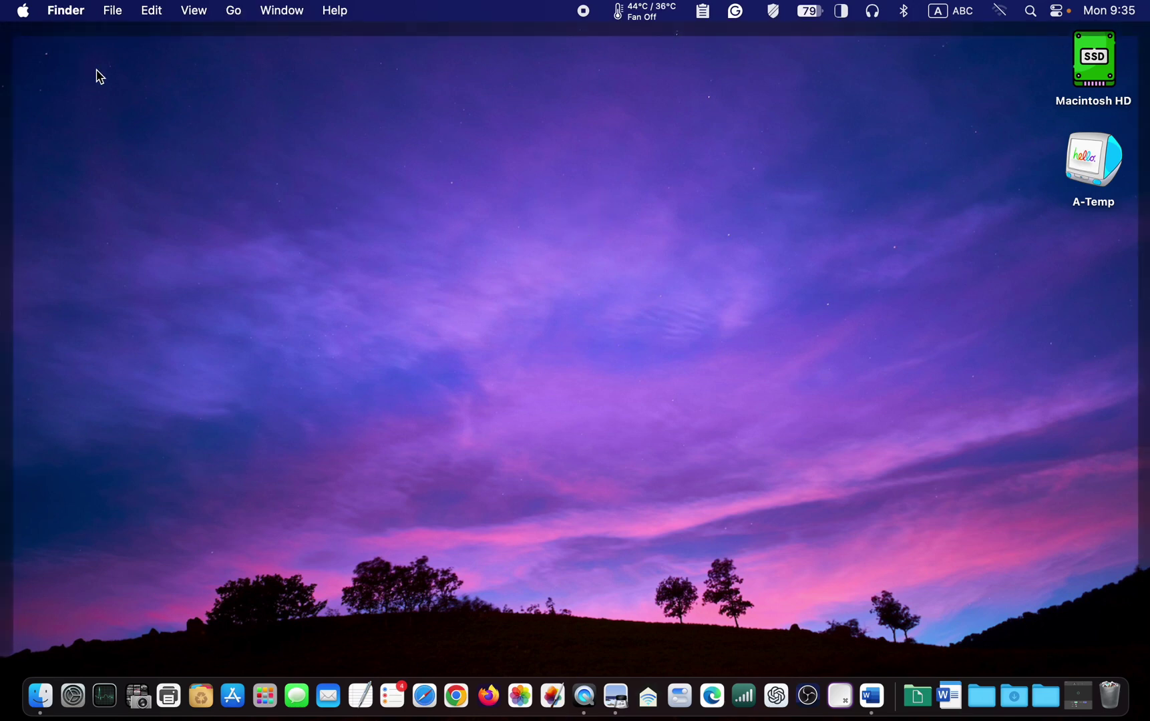
click(67, 10)
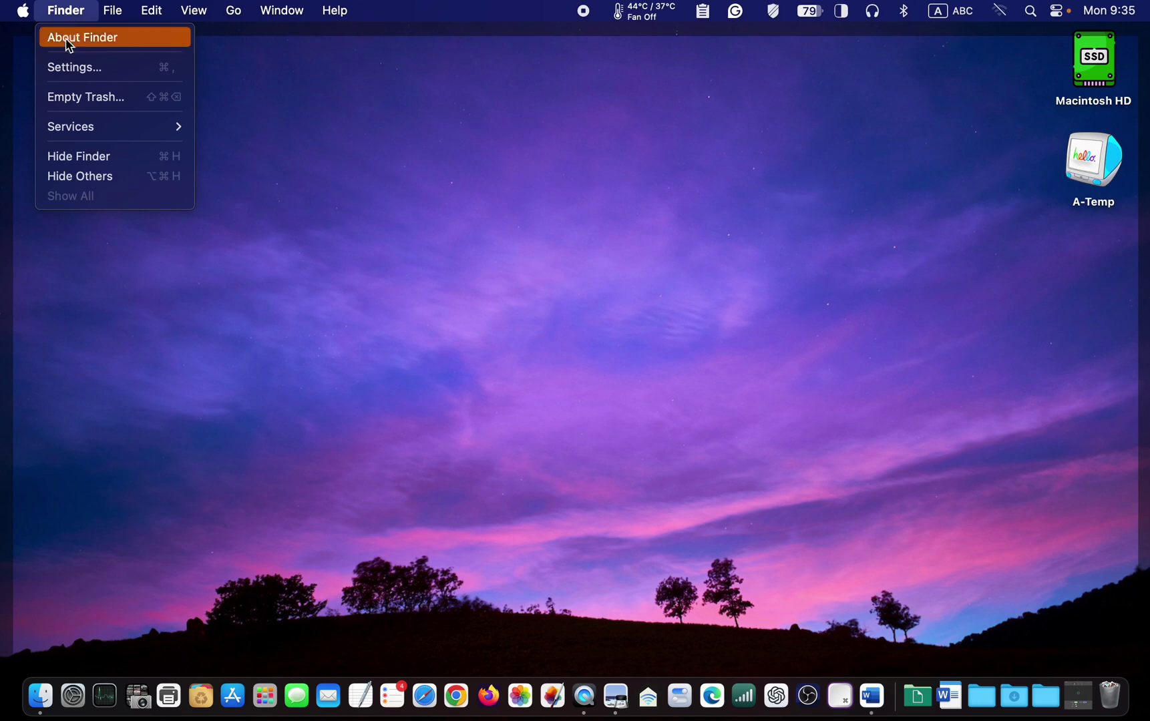
click(72, 68)
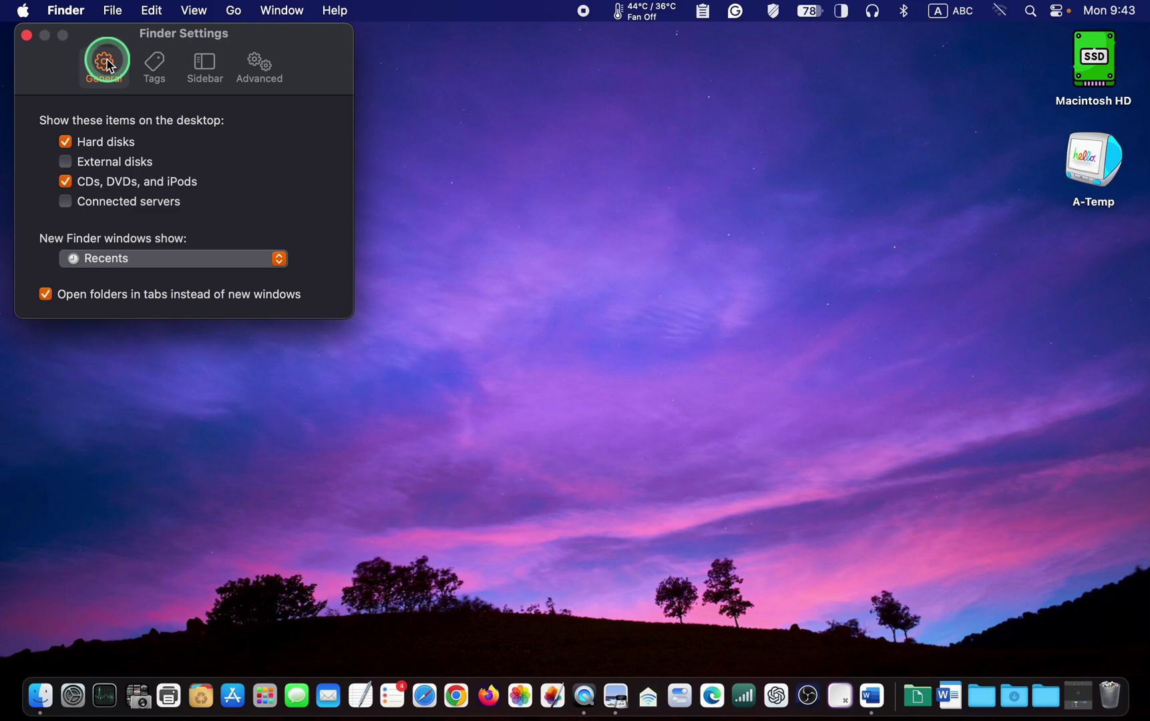
click(66, 162)
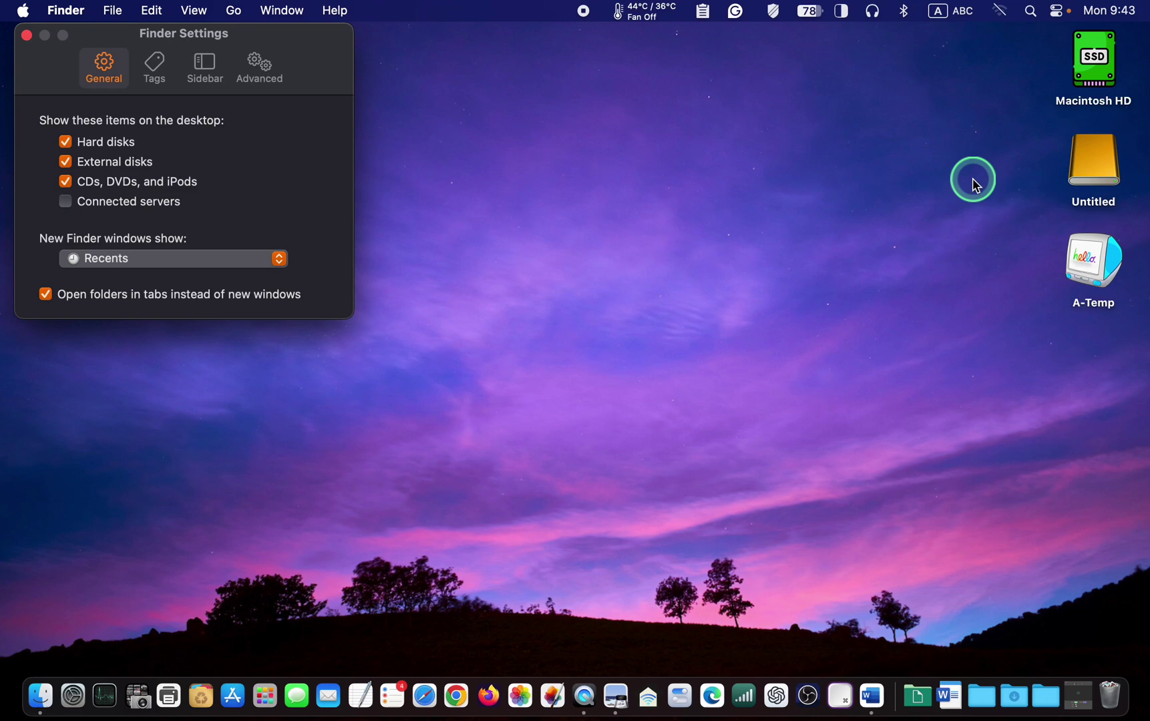
click(65, 162)
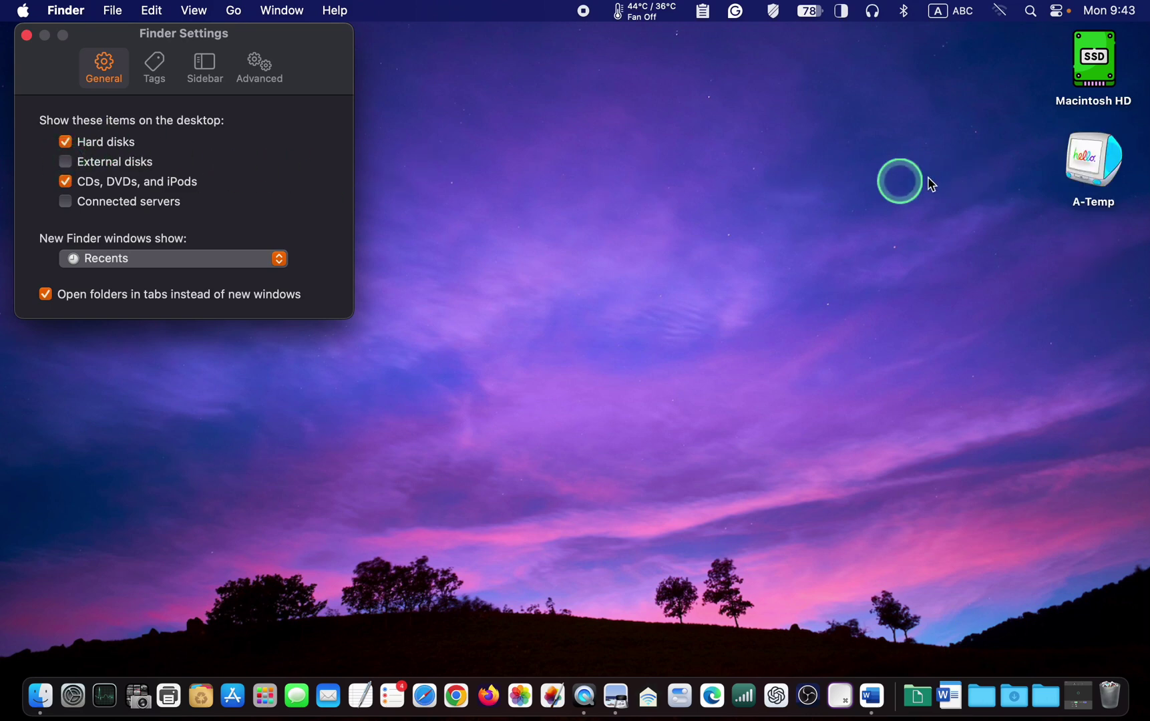
click(69, 164)
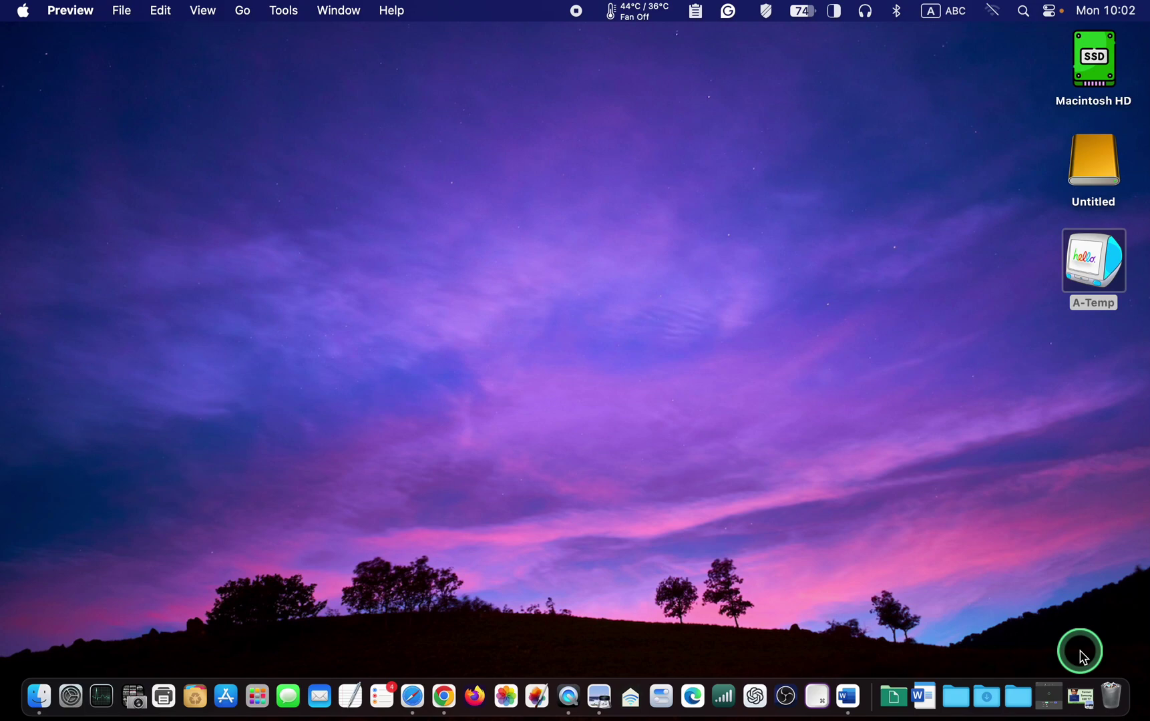
Step: Restore the minimized Samsung SSD T7 image from the Dock
click(1081, 697)
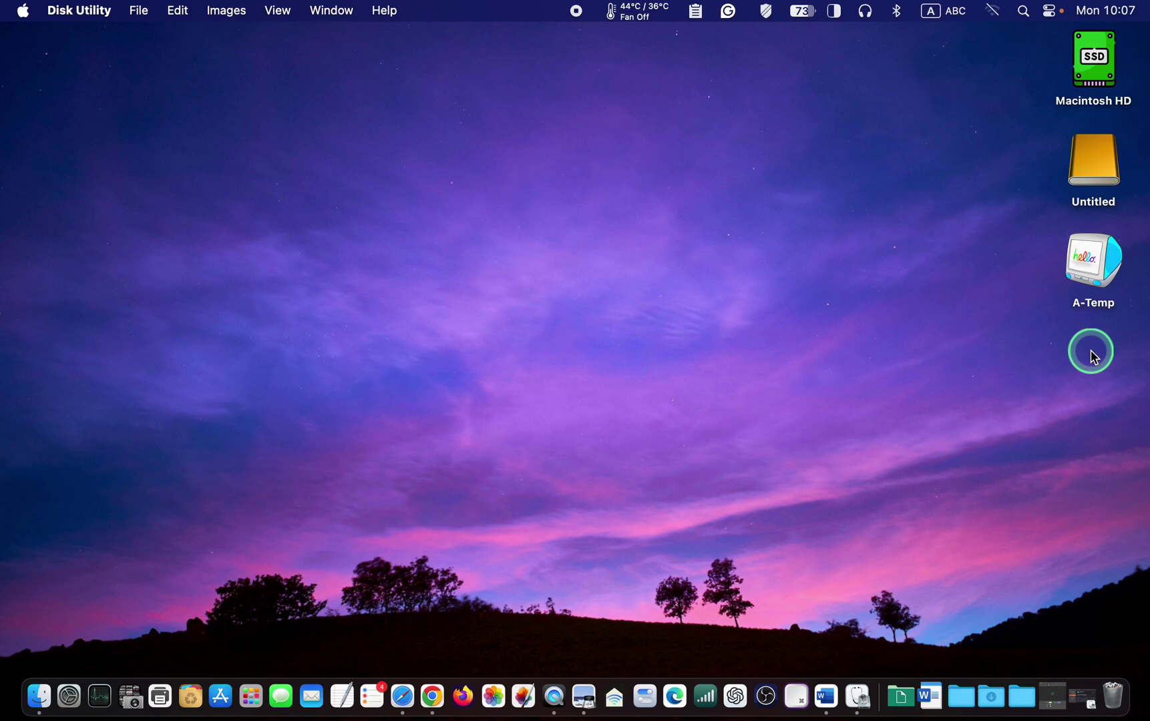
Step: Launch Disk Utility through Spotlight search and move its window into place
click(1025, 14)
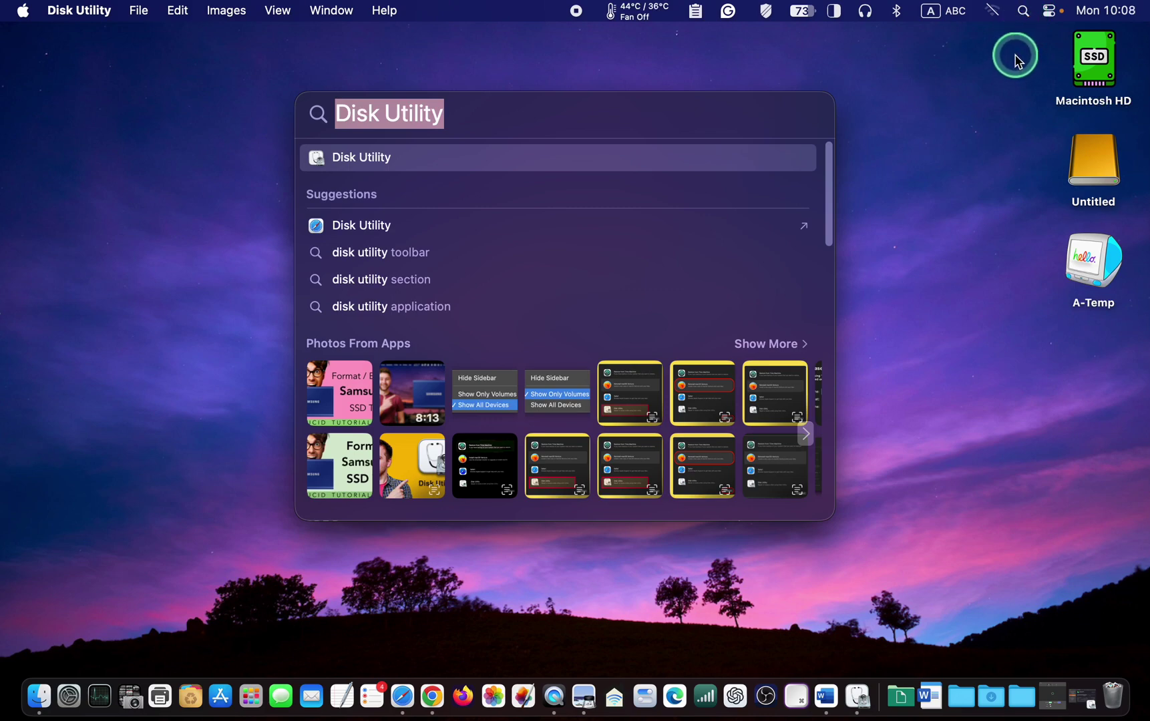
key(Return)
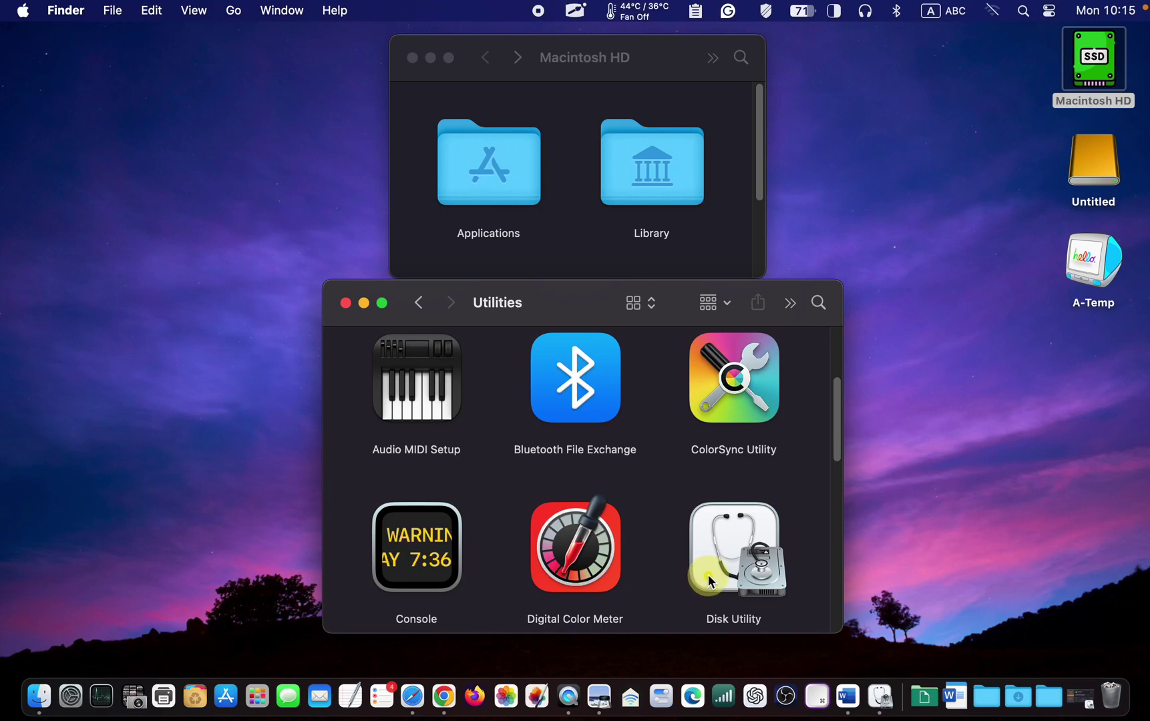
mouse_move(710, 580)
mouse_down()
mouse_move(488, 327)
mouse_move(517, 294)
mouse_move(540, 168)
mouse_up()
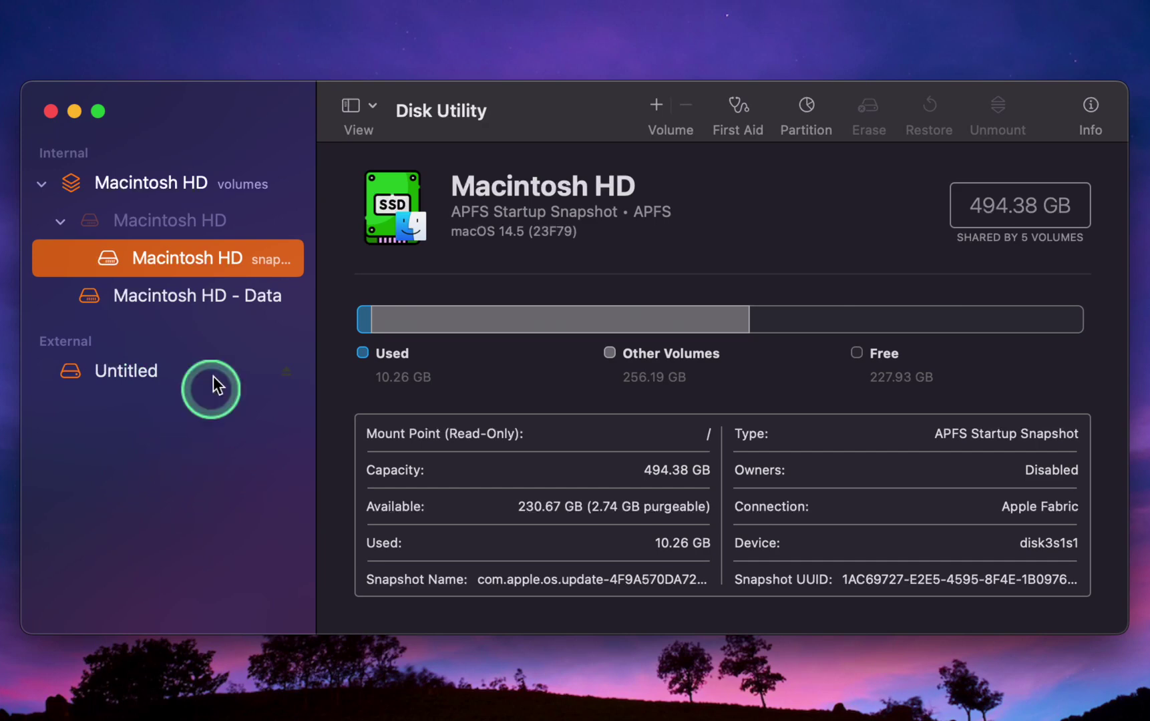
Step: Switch Disk Utility's view to Show All Devices, revealing the Samsung PSSD T7 Media disk and Container disk5
click(374, 106)
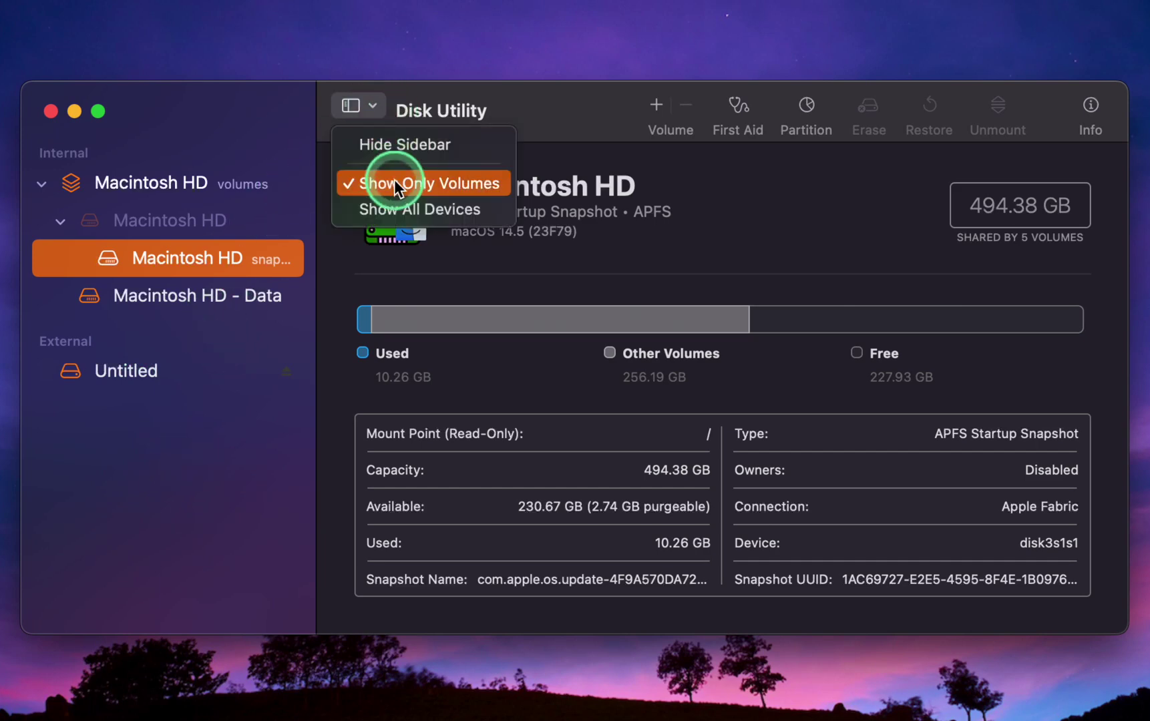
click(399, 211)
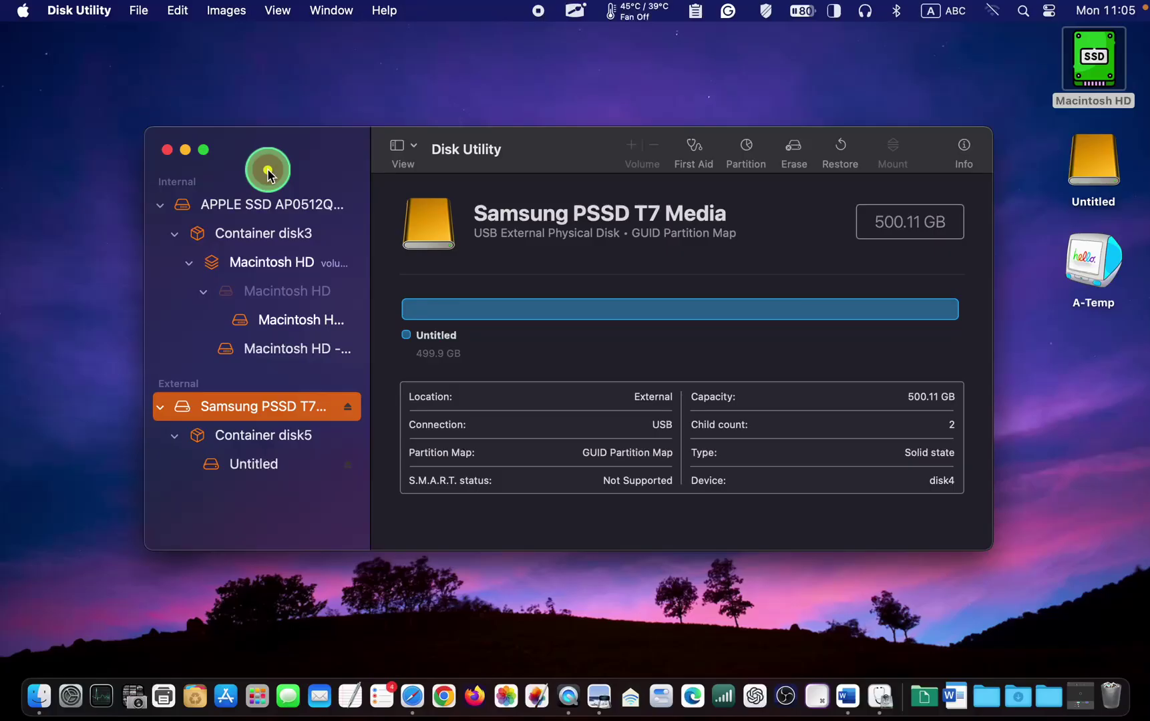
drag(262, 204, 1097, 79)
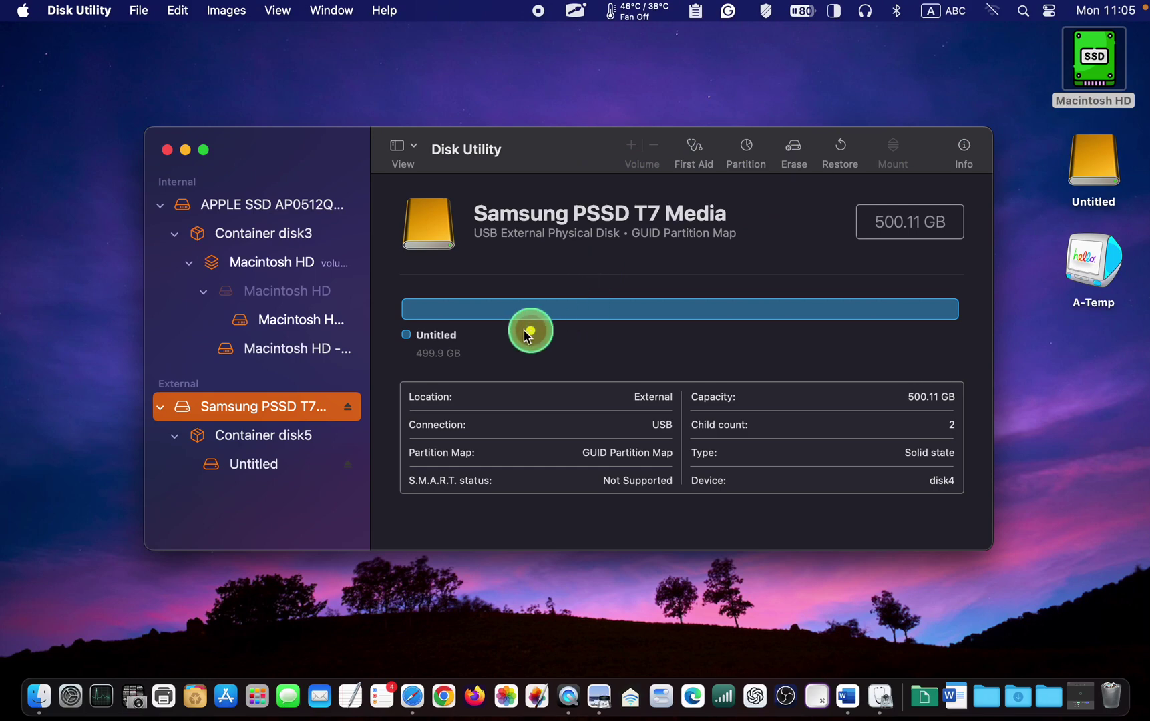
mouse_move(286, 405)
mouse_down()
mouse_move(949, 249)
mouse_move(1087, 165)
mouse_up()
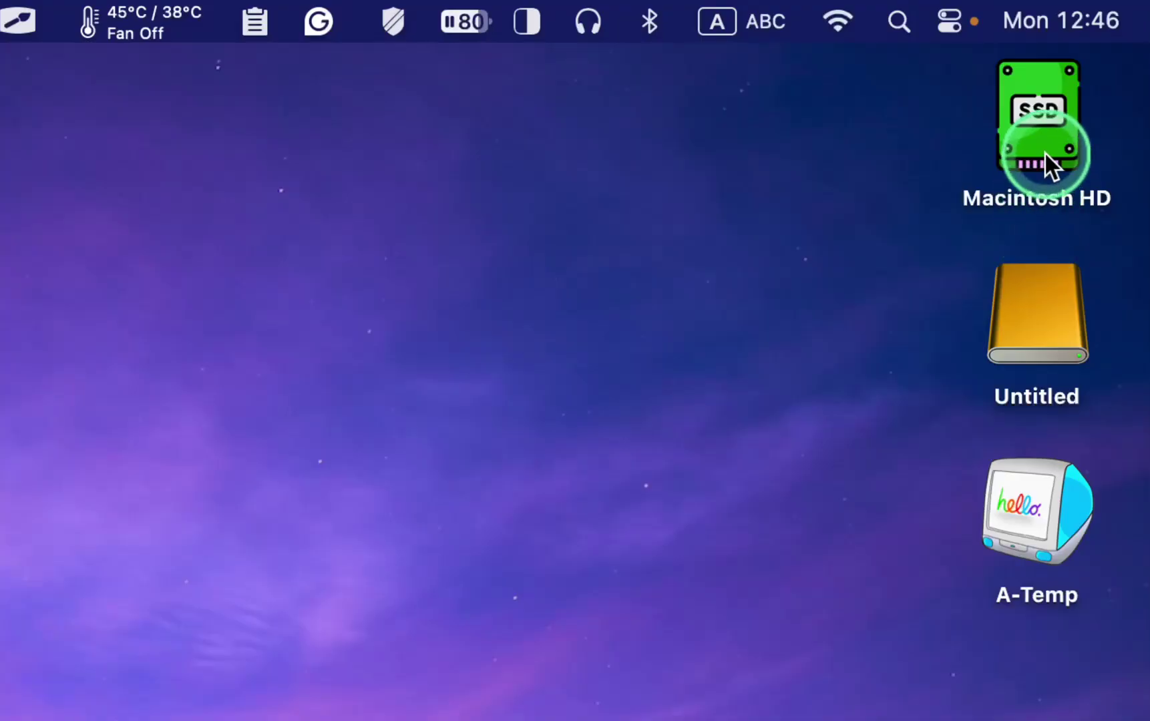
Step: Open the Get Info window for the Macintosh HD drive on the desktop
right_click(1043, 149)
click(924, 227)
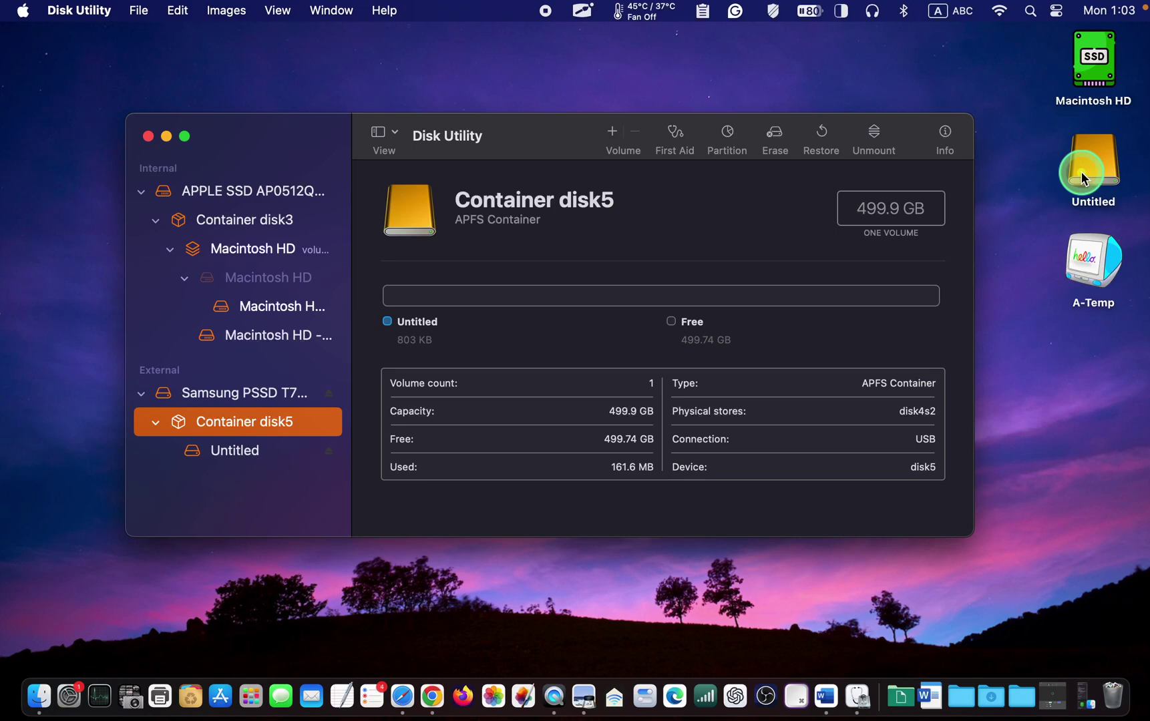
mouse_move(1081, 171)
mouse_down()
mouse_move(982, 186)
mouse_move(663, 334)
mouse_move(322, 425)
mouse_up()
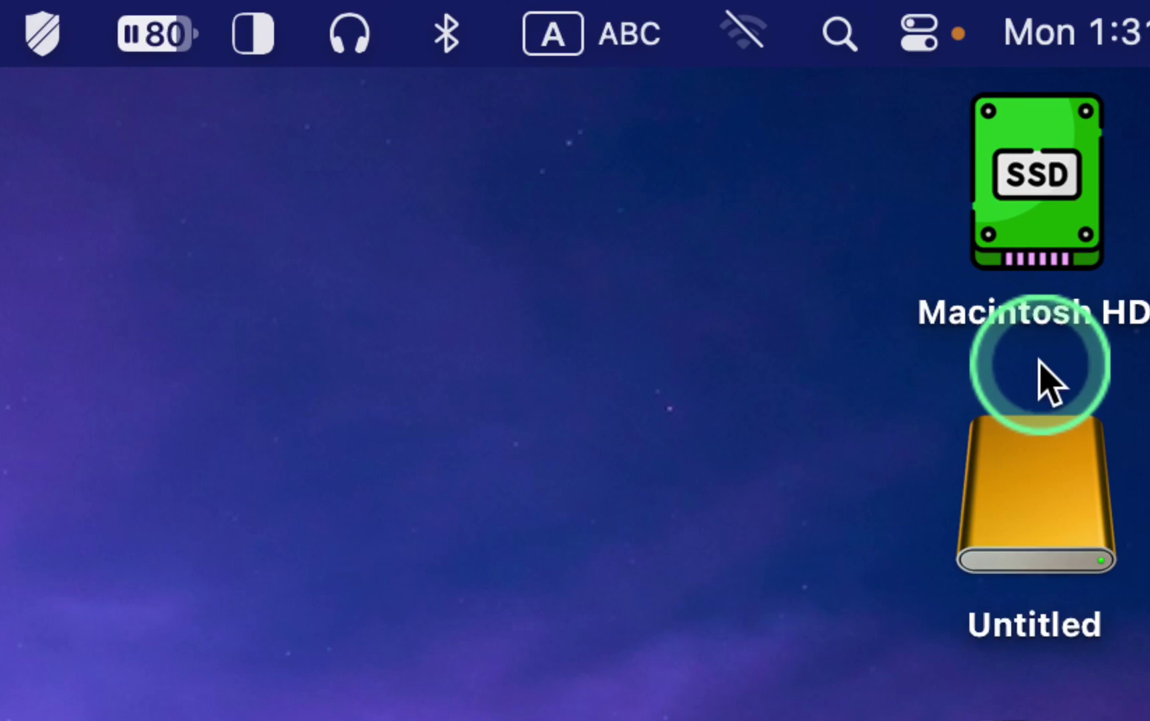
Step: Check Macintosh HD's details through its Get Info window from the desktop
right_click(1056, 220)
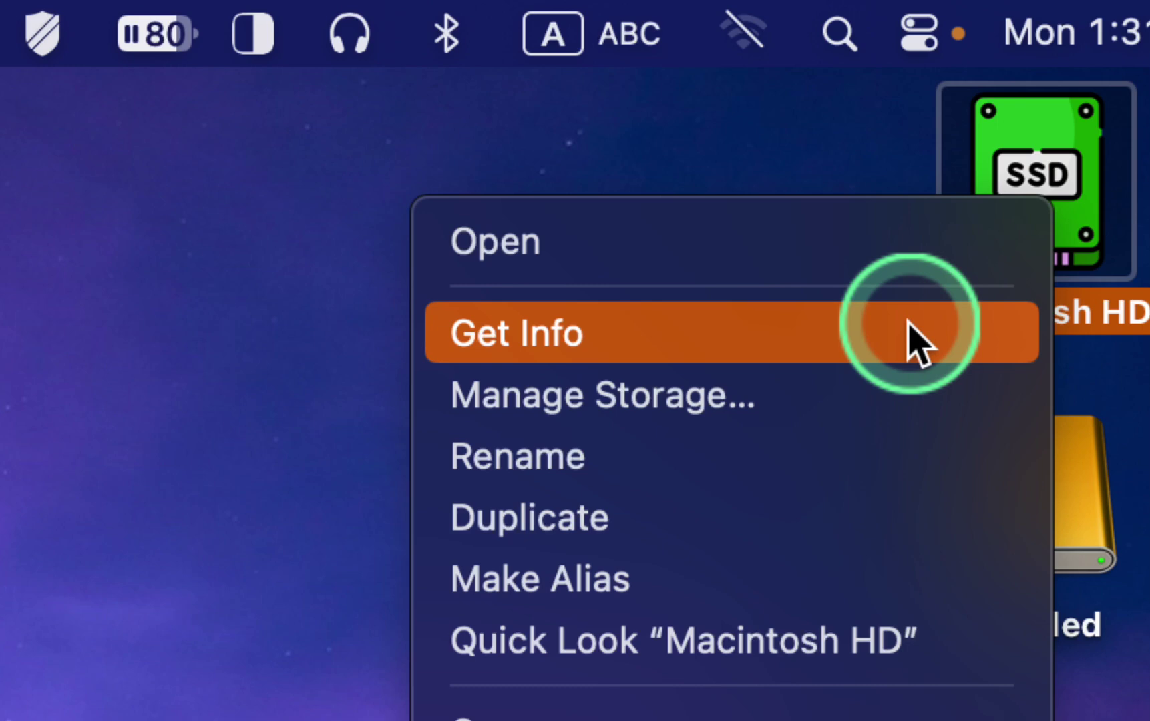
click(918, 337)
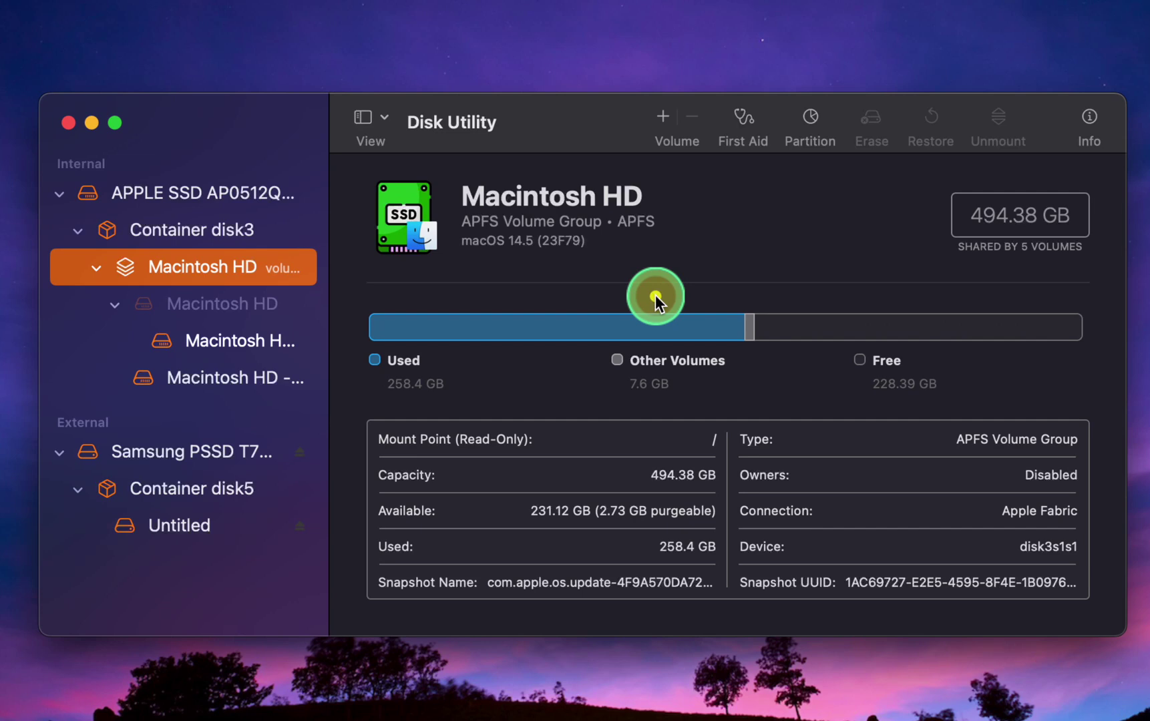
Step: Select Samsung PSSD T7 Media to show its 500.11 GB USB, GUID Partition Map details
drag(655, 294, 502, 236)
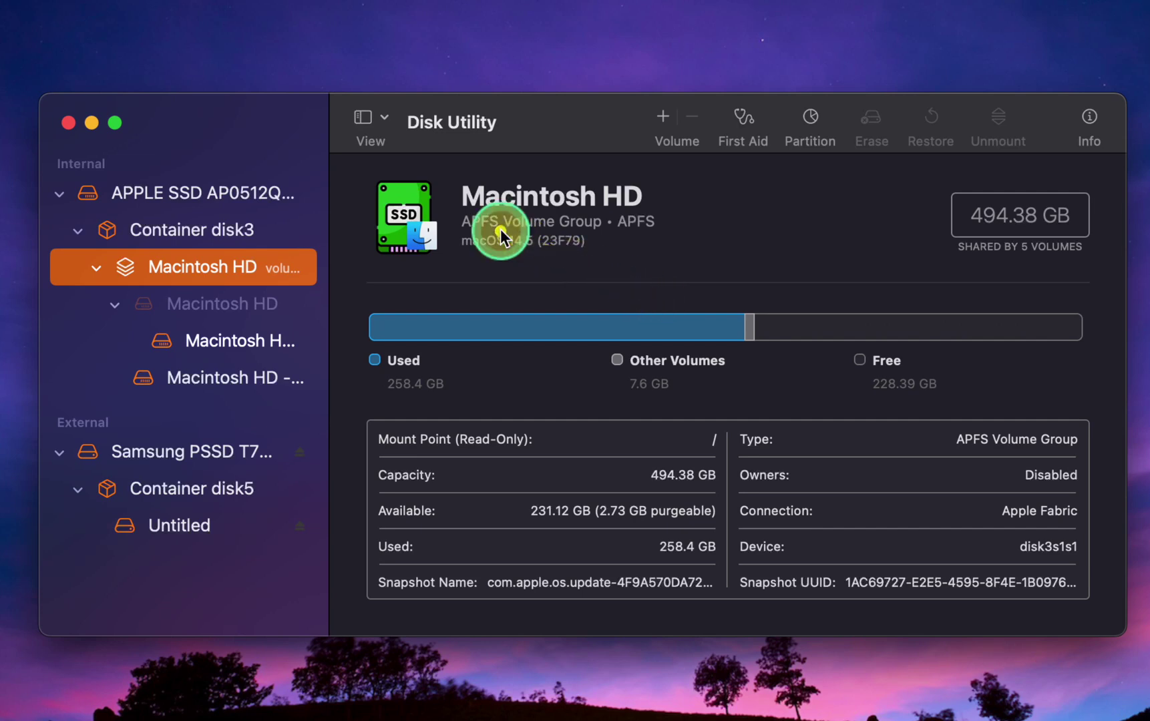
mouse_move(501, 228)
mouse_down()
mouse_move(411, 301)
mouse_move(263, 454)
mouse_up()
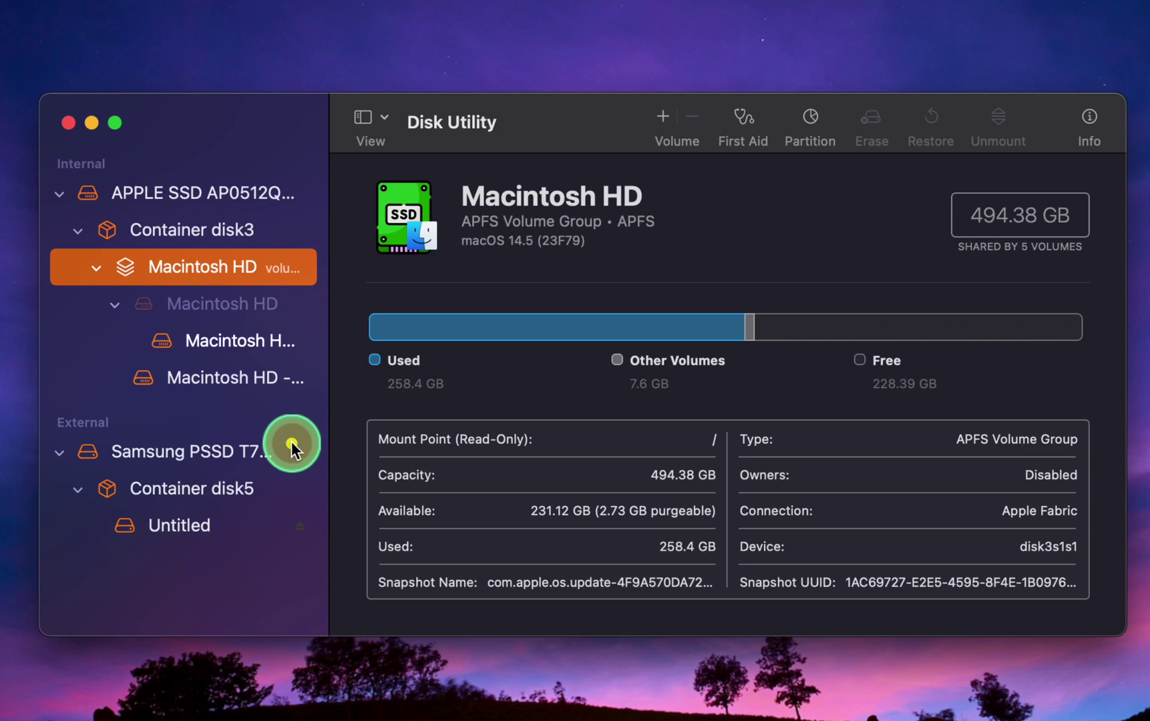
click(294, 451)
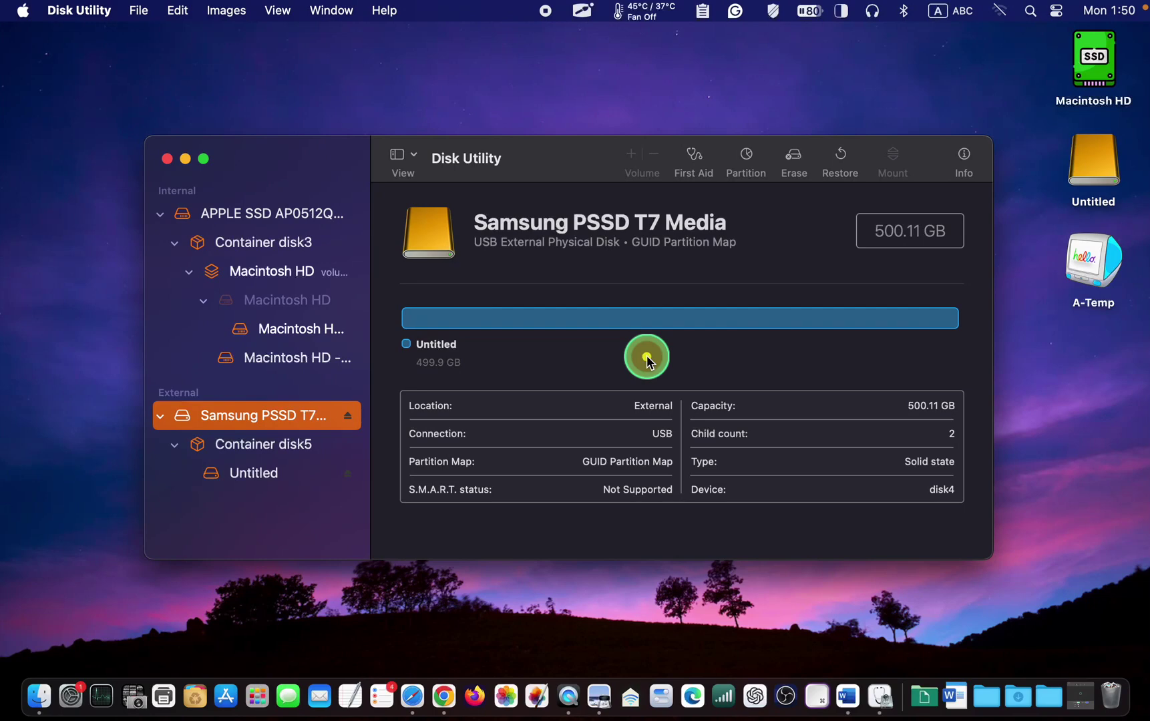
mouse_move(648, 360)
mouse_down()
mouse_move(526, 264)
mouse_move(486, 255)
mouse_up()
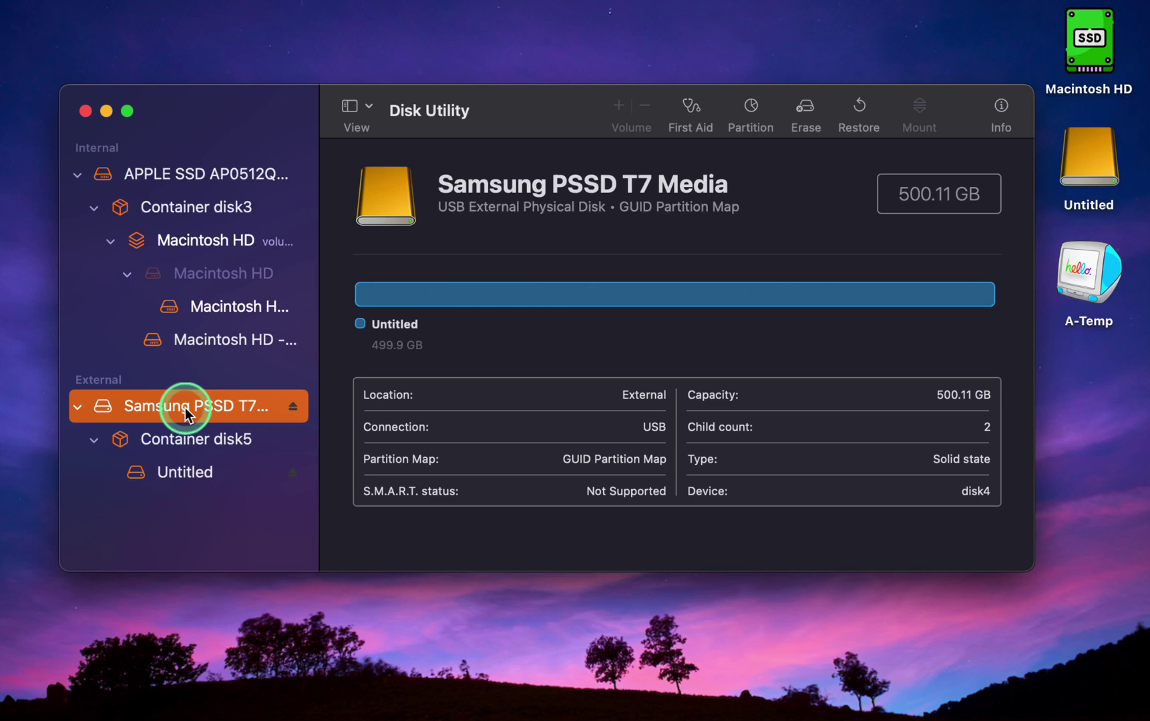
Step: On the Samsung disk's Partition sheet, trial adding and deleting an Untitled 2 partition, then revert
click(751, 110)
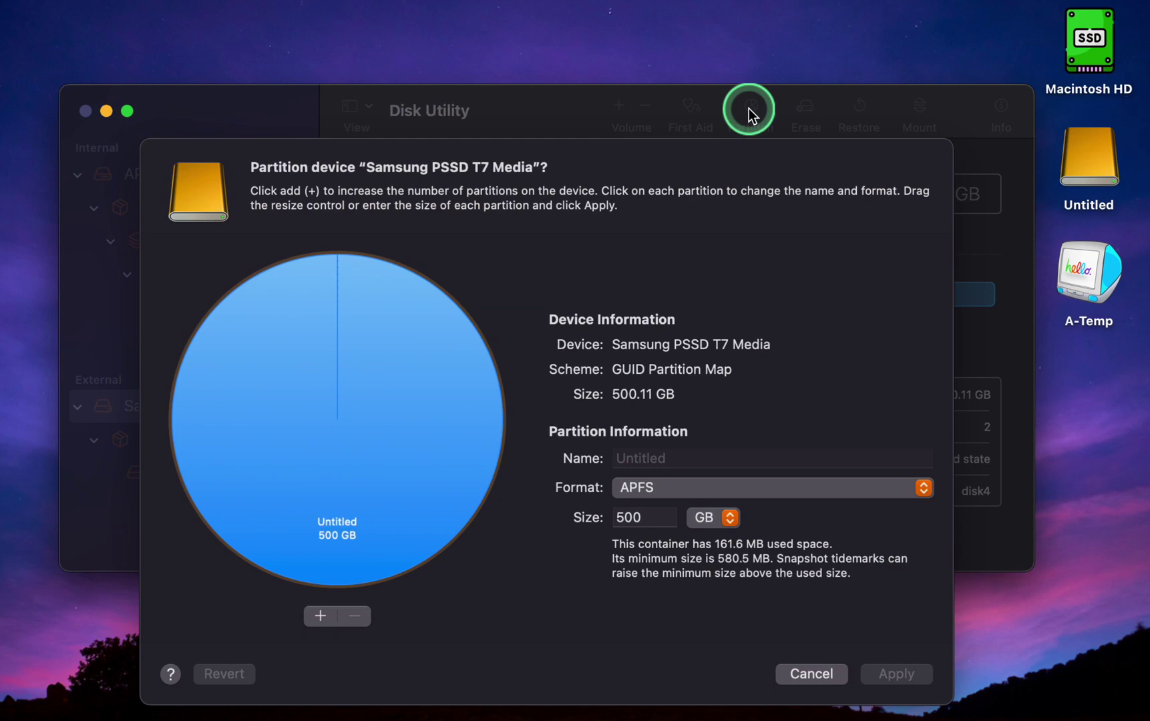
click(318, 619)
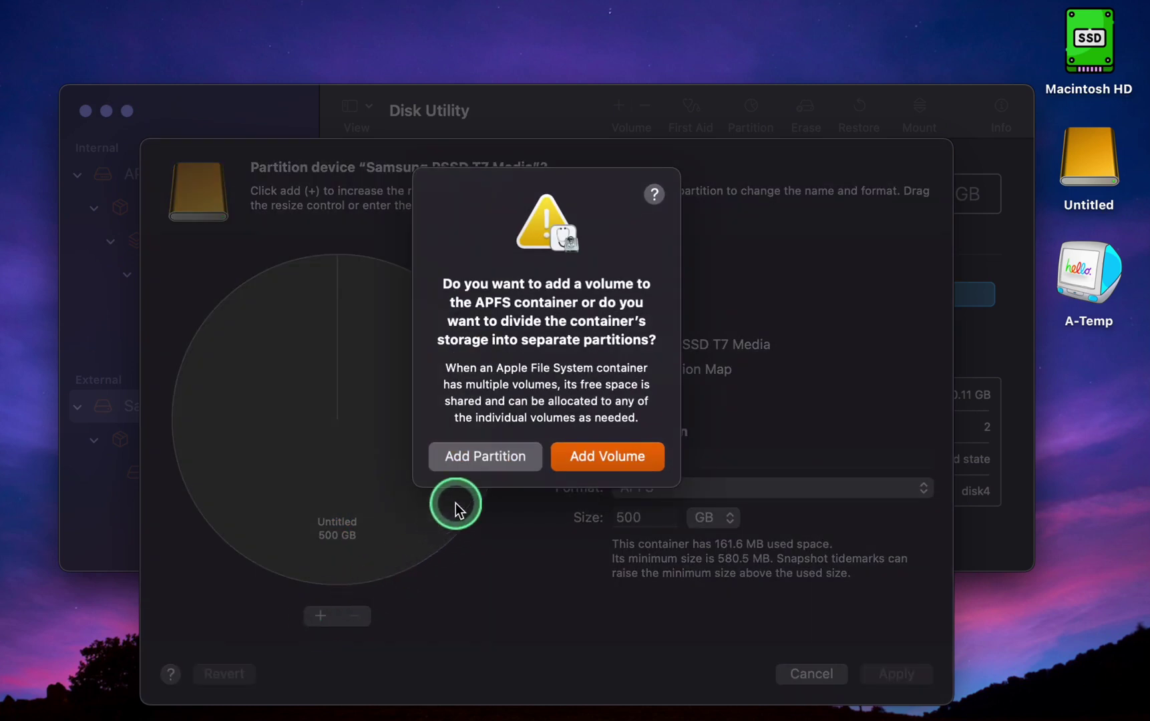
click(483, 456)
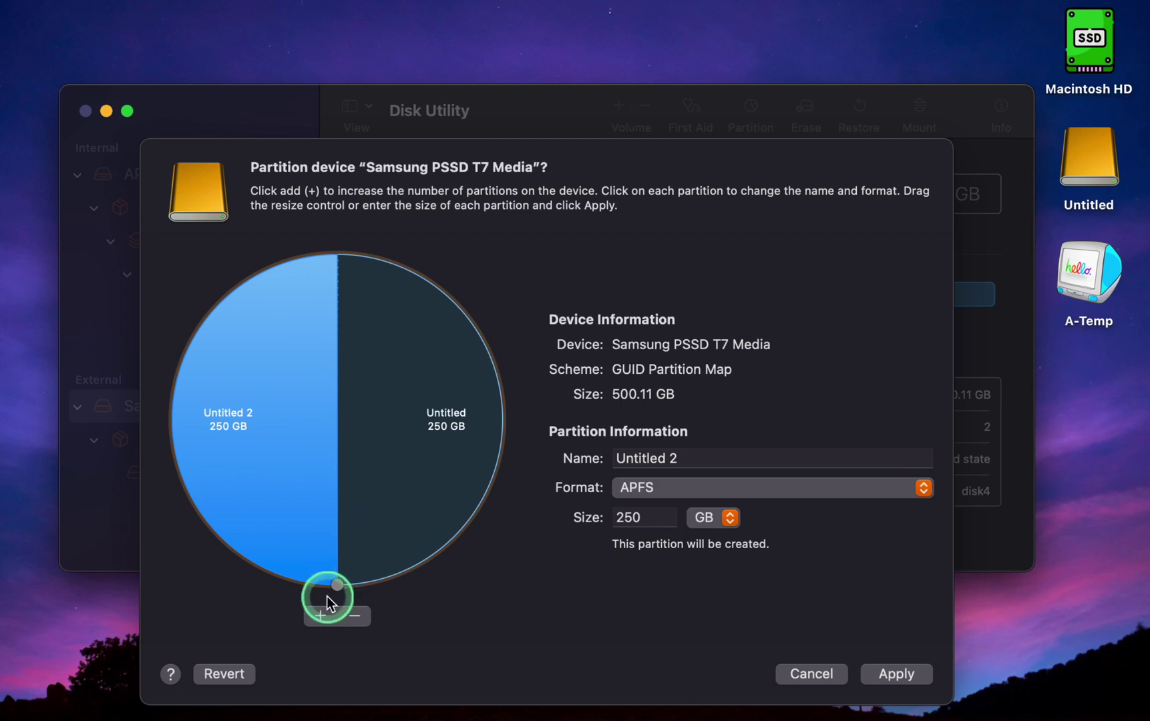
click(320, 615)
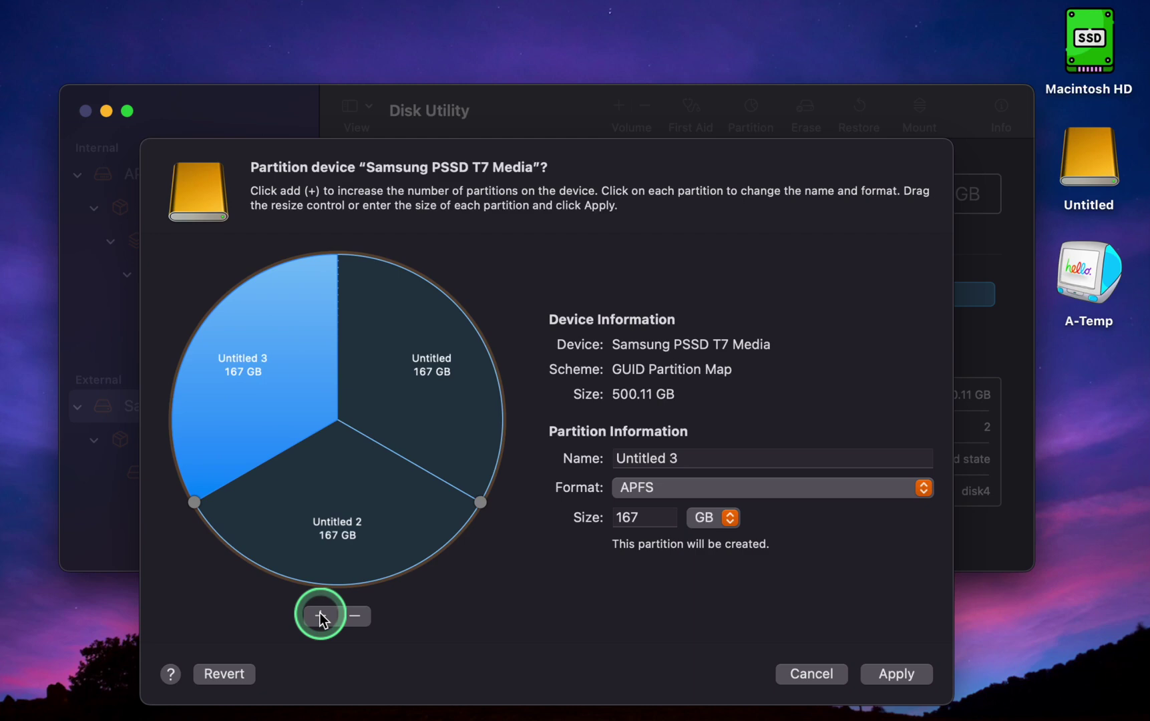
click(382, 506)
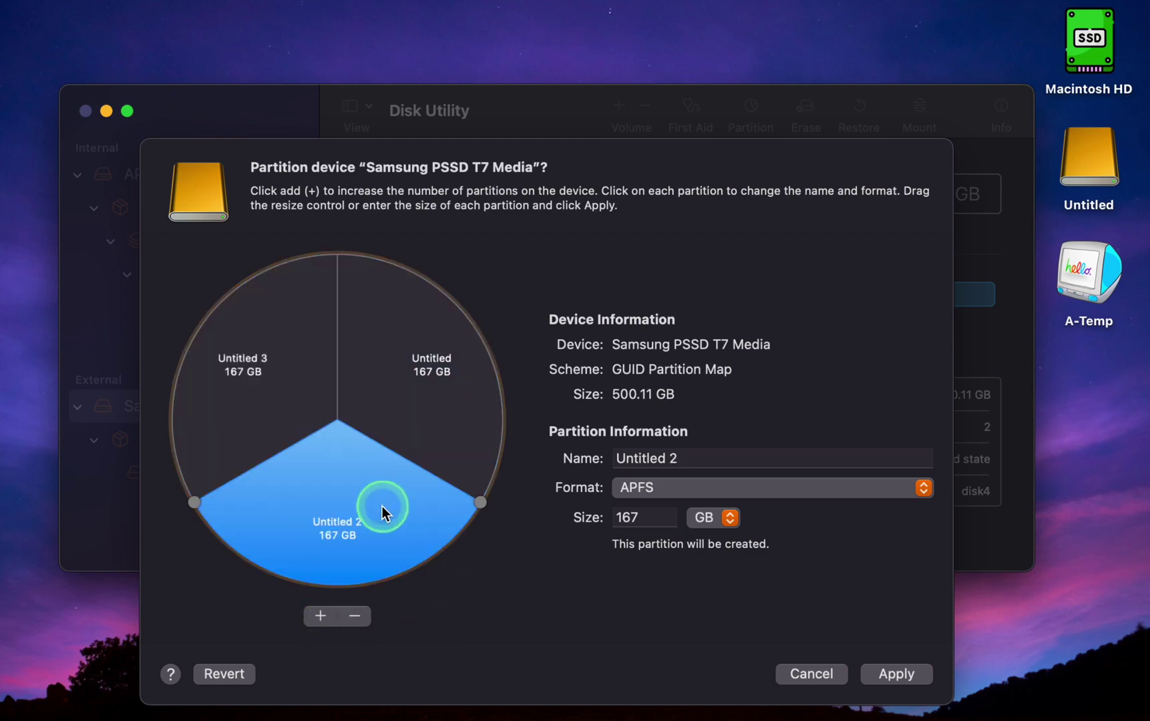
click(355, 616)
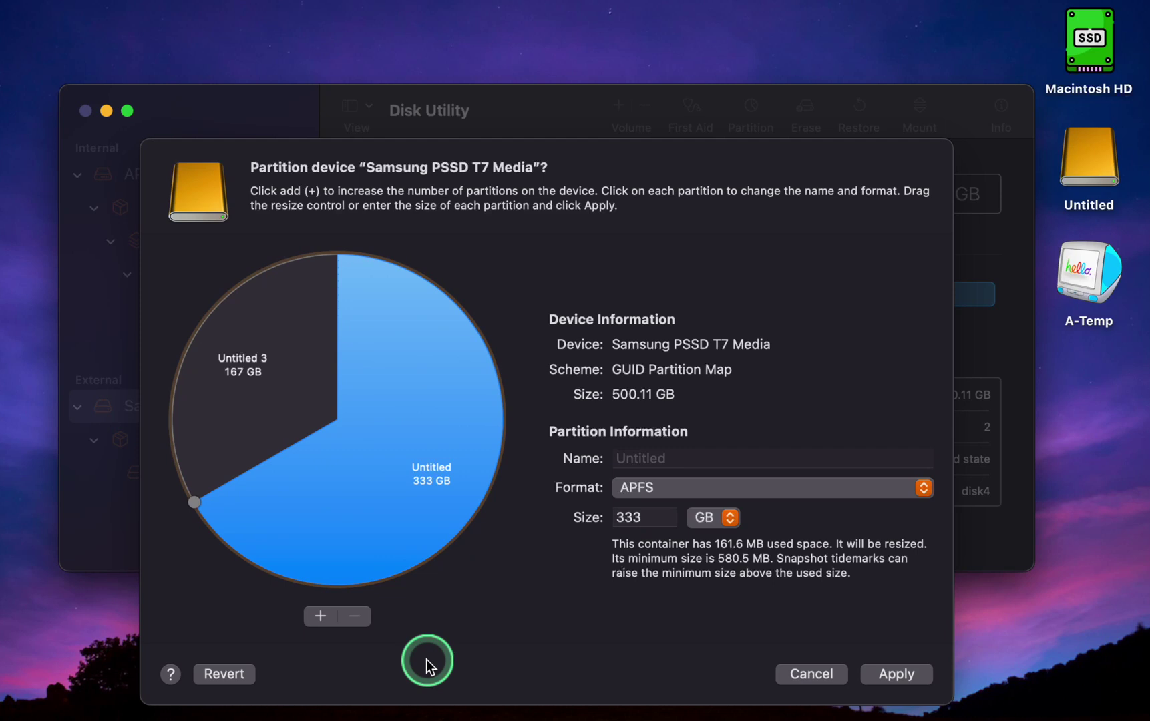
click(233, 673)
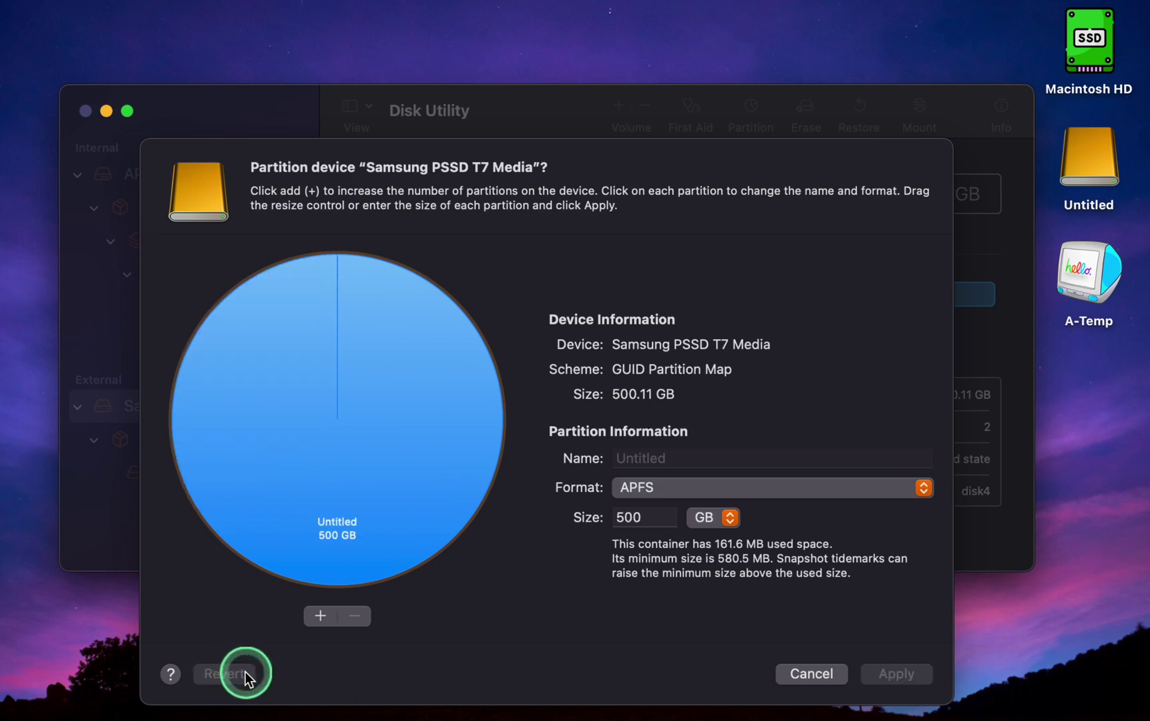
Step: Add a second partition, Untitled 2, and drag the pie divider to resize it
click(320, 616)
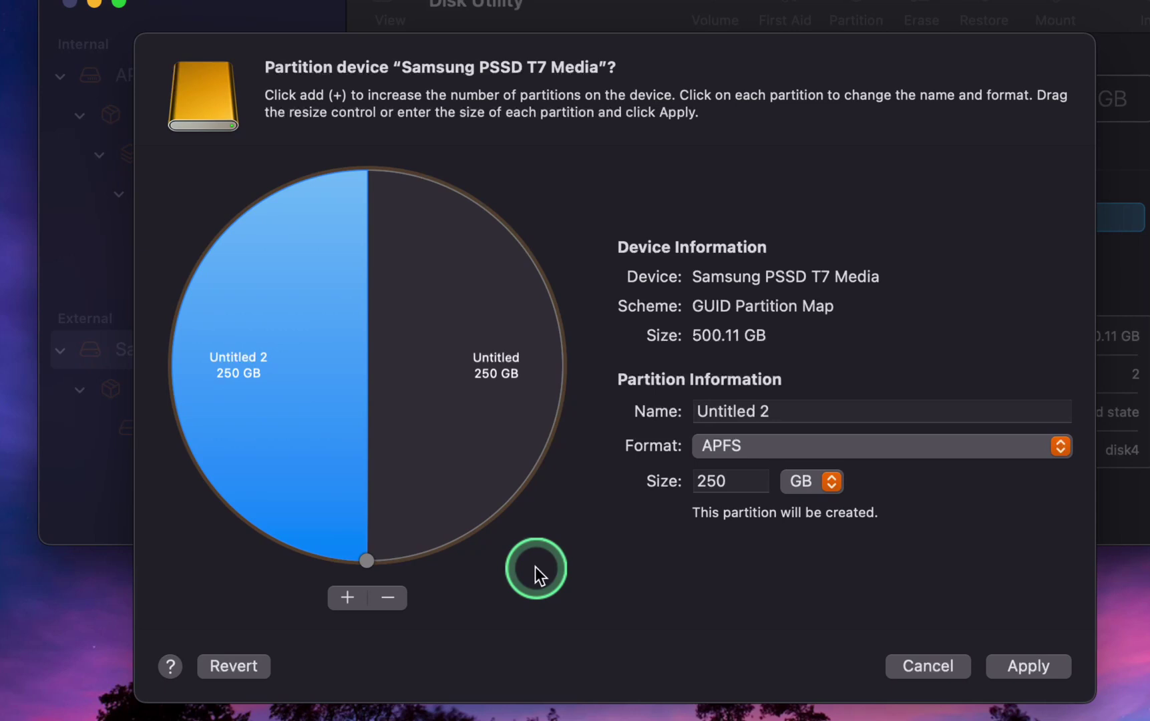
click(463, 465)
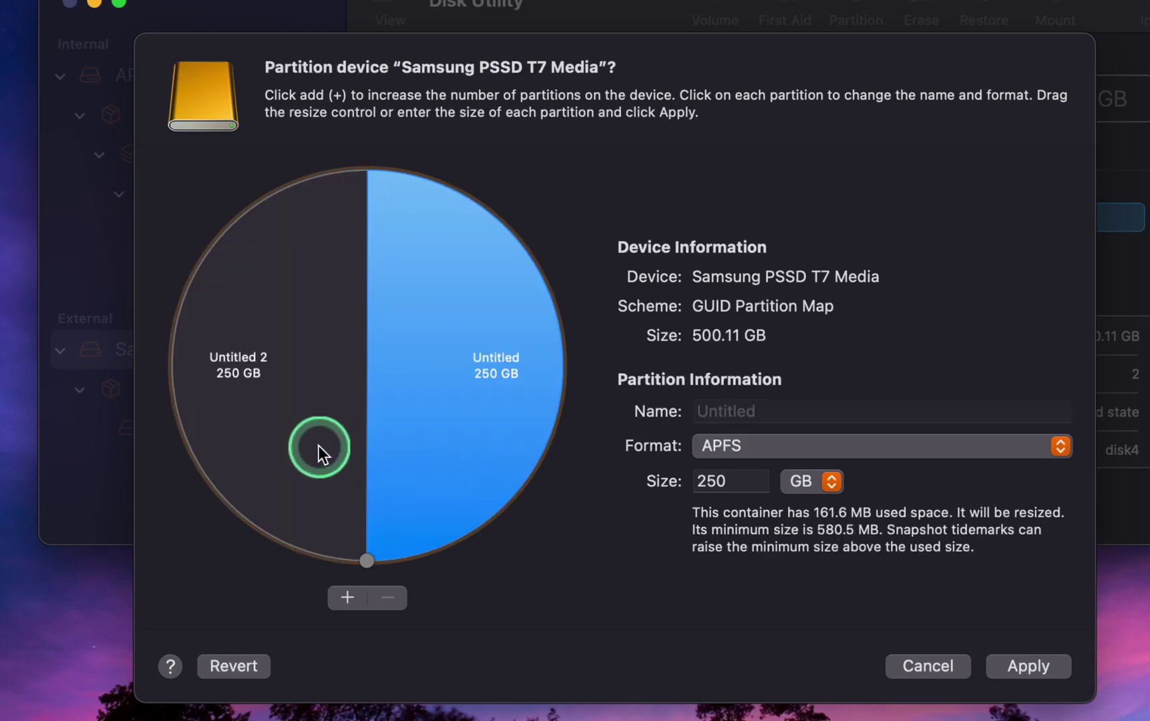
click(348, 450)
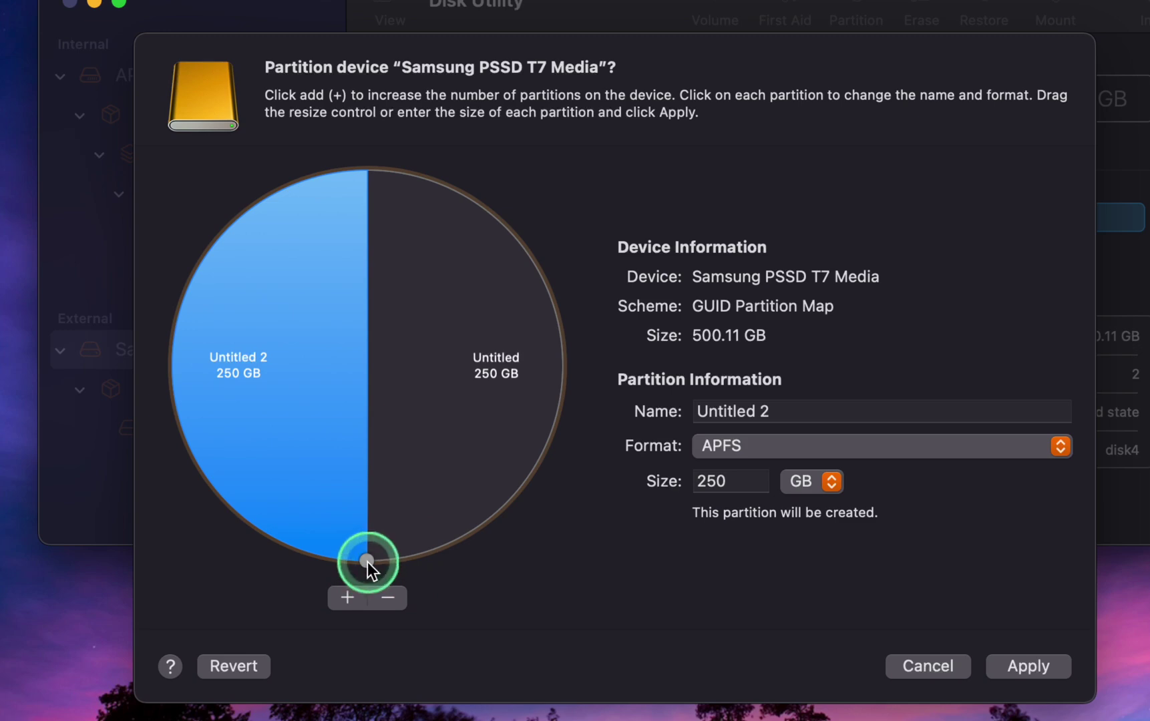
drag(367, 562, 250, 442)
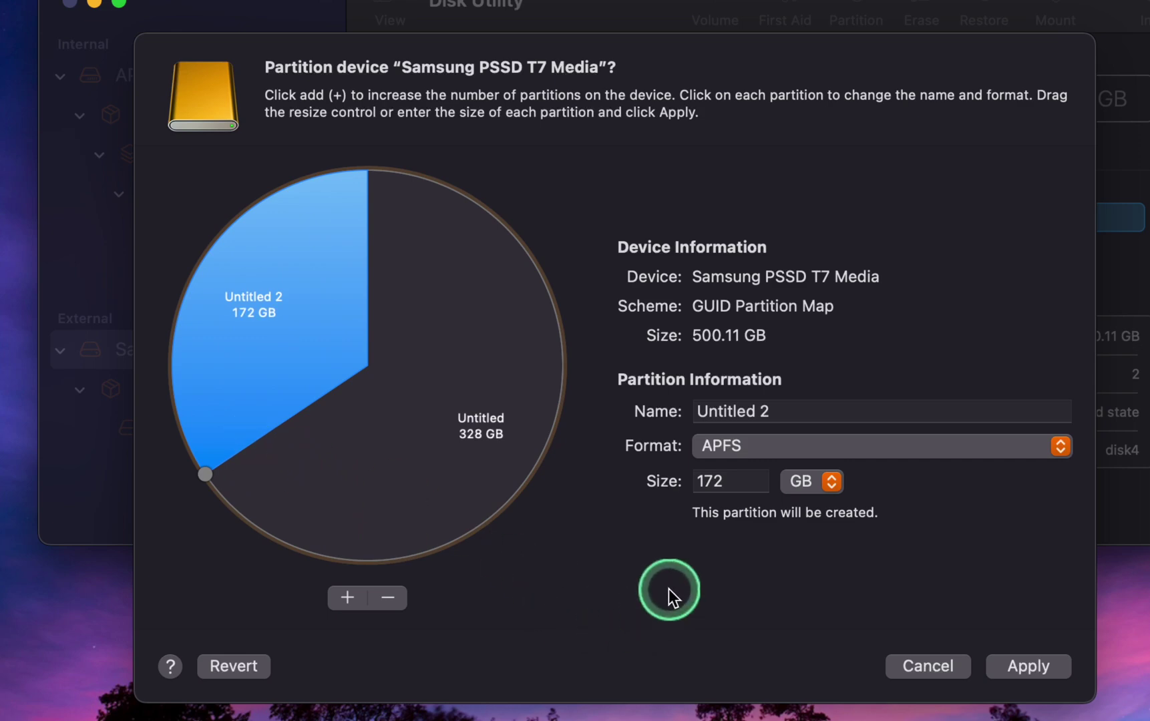
Step: Set Untitled 2 to 150 GB, leaving Untitled at 350 GB
click(730, 481)
click(641, 480)
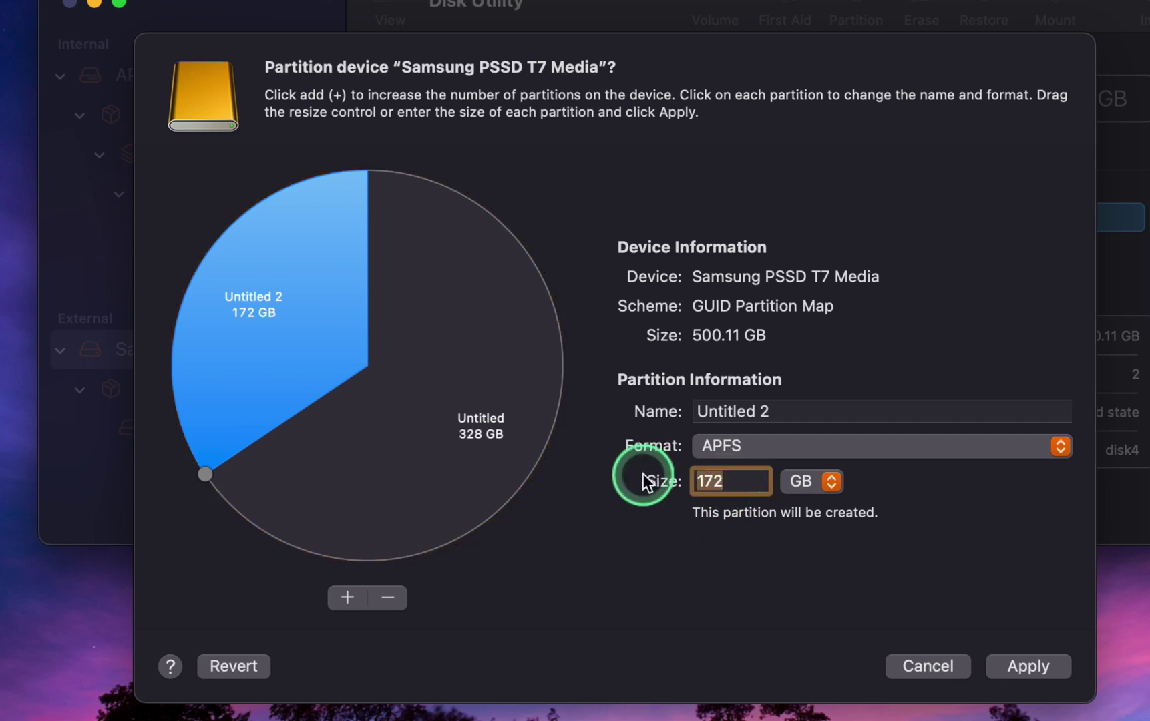
text(1)
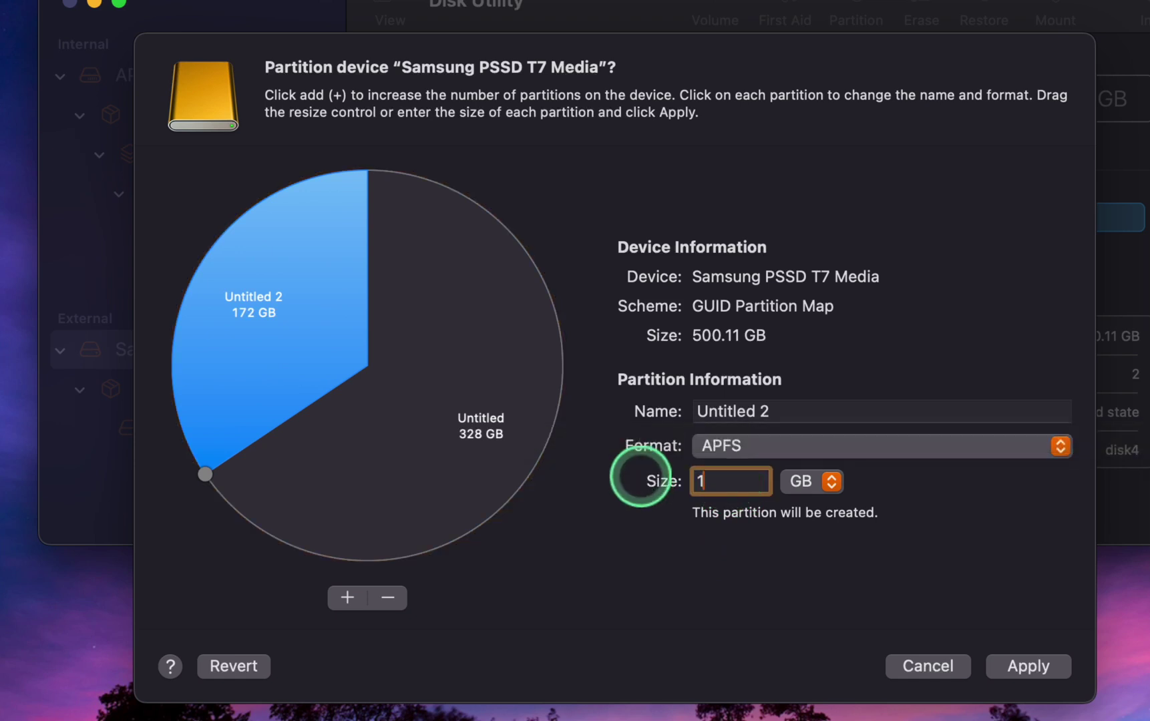
text(50)
key(Return)
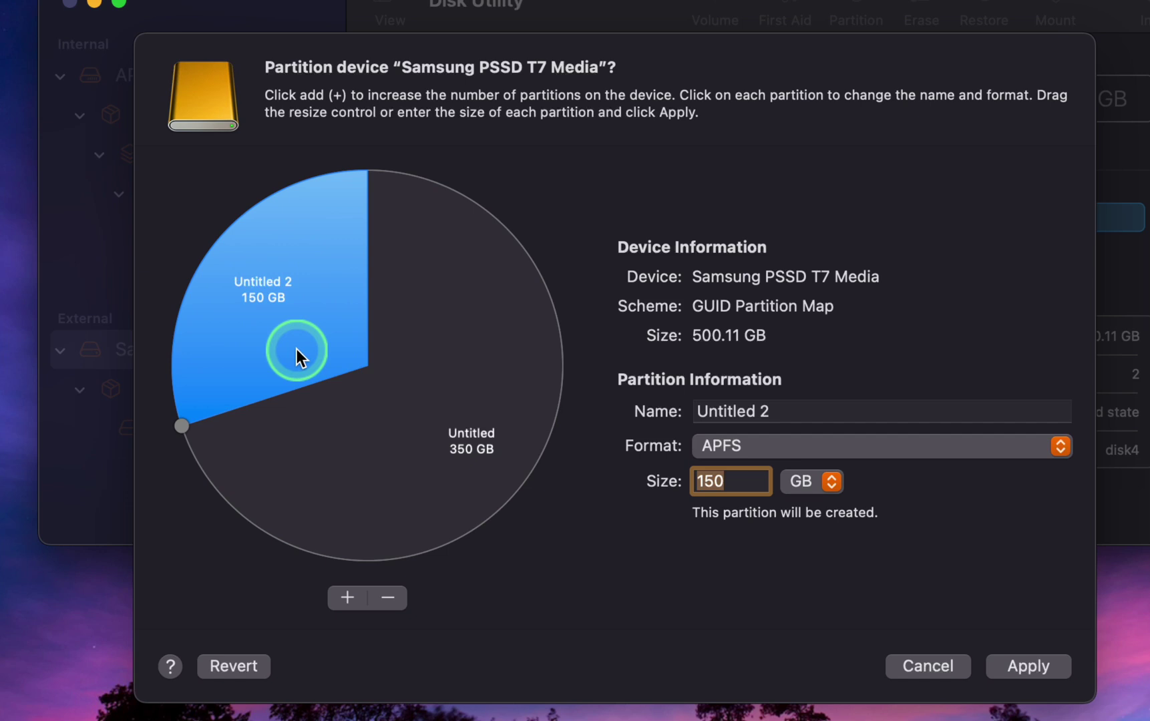
click(428, 514)
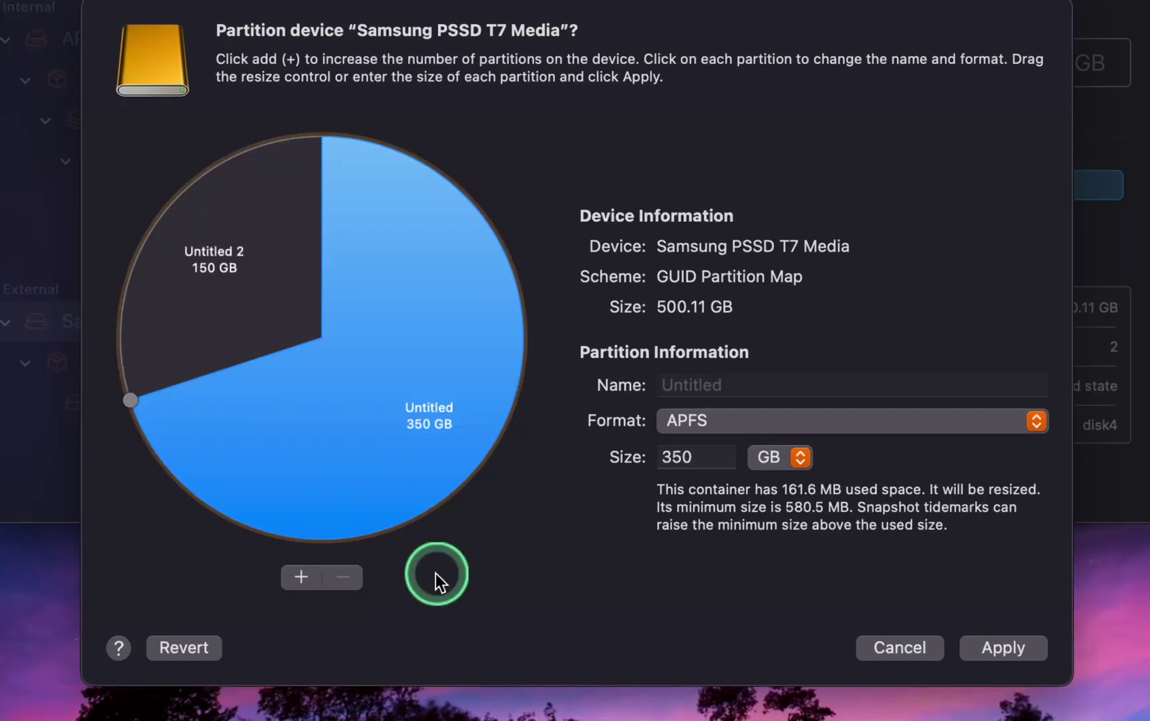
click(287, 273)
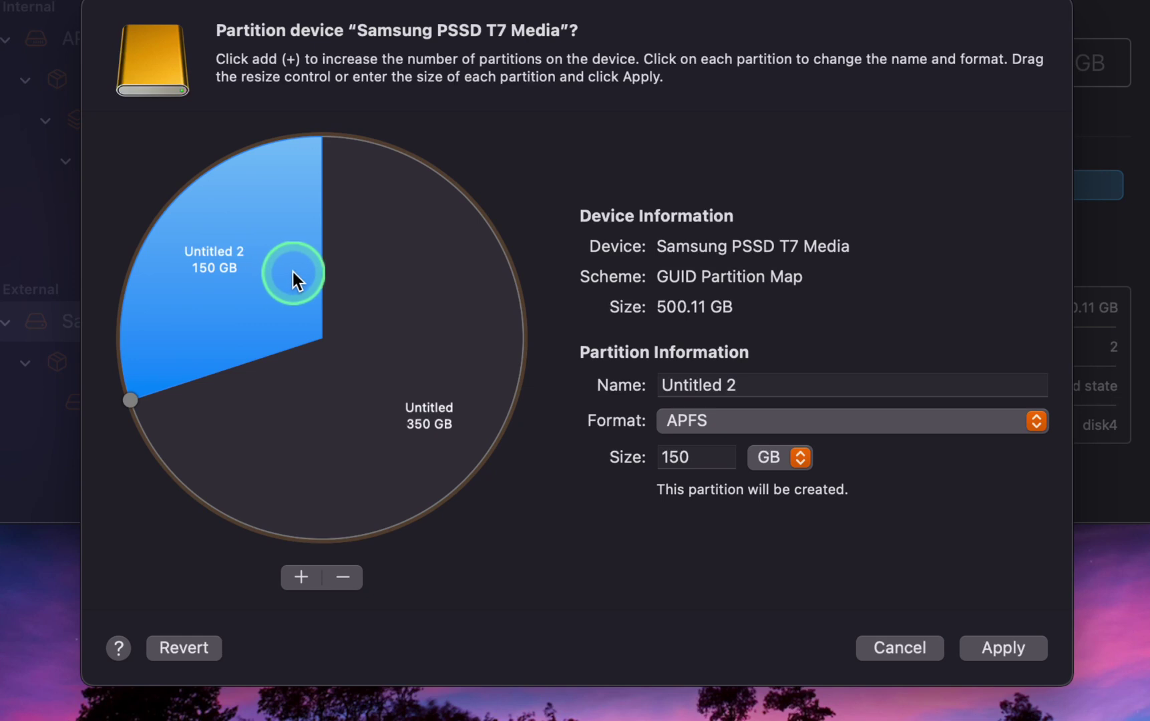
Step: Rename the 150 GB partition 'Personal Files', then consult the Choose The Best Format image for format choices
triple_click(765, 384)
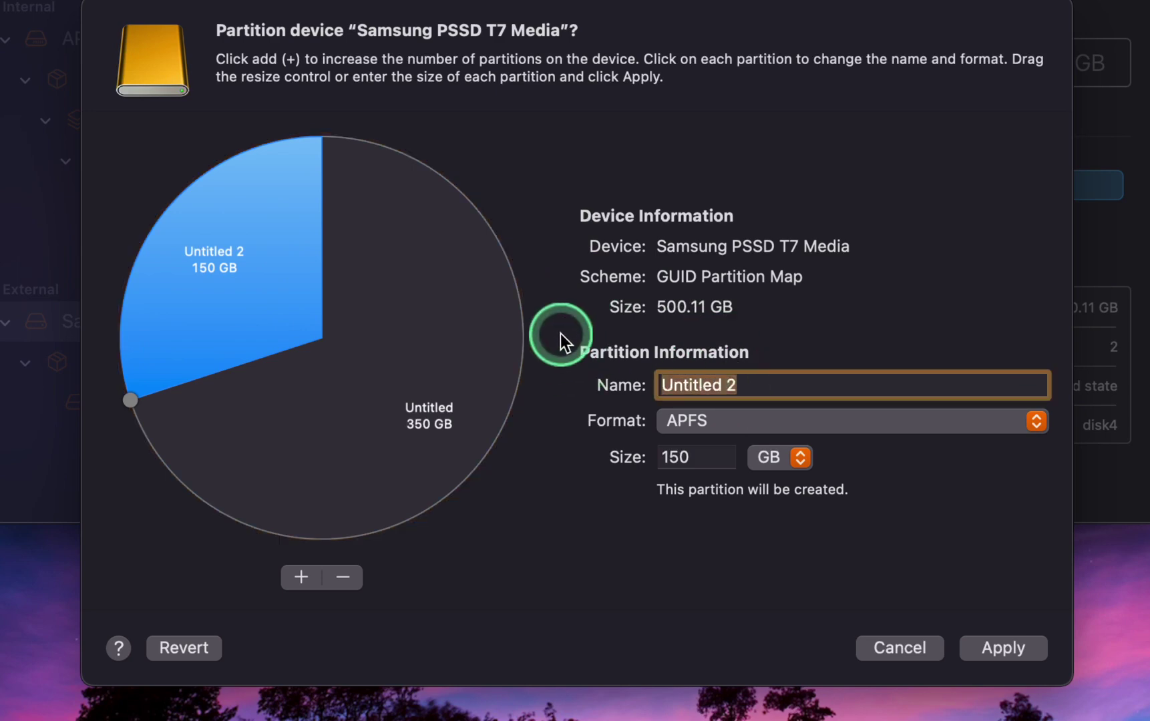
text(Personal Files)
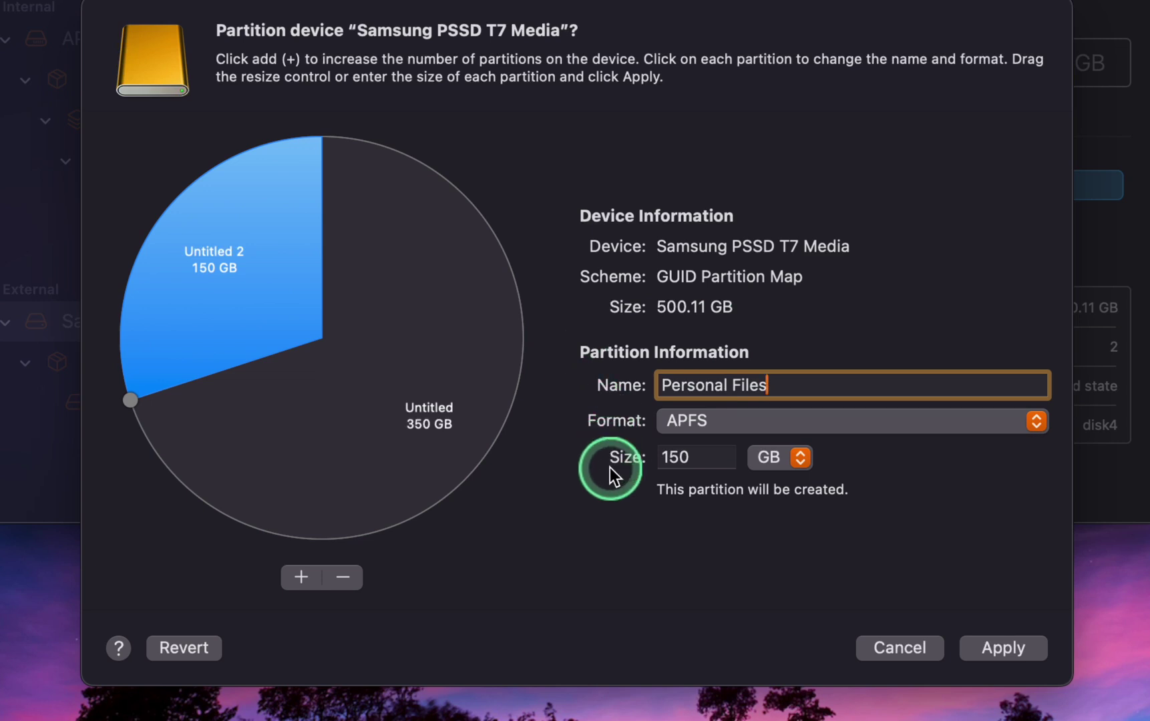
click(1034, 427)
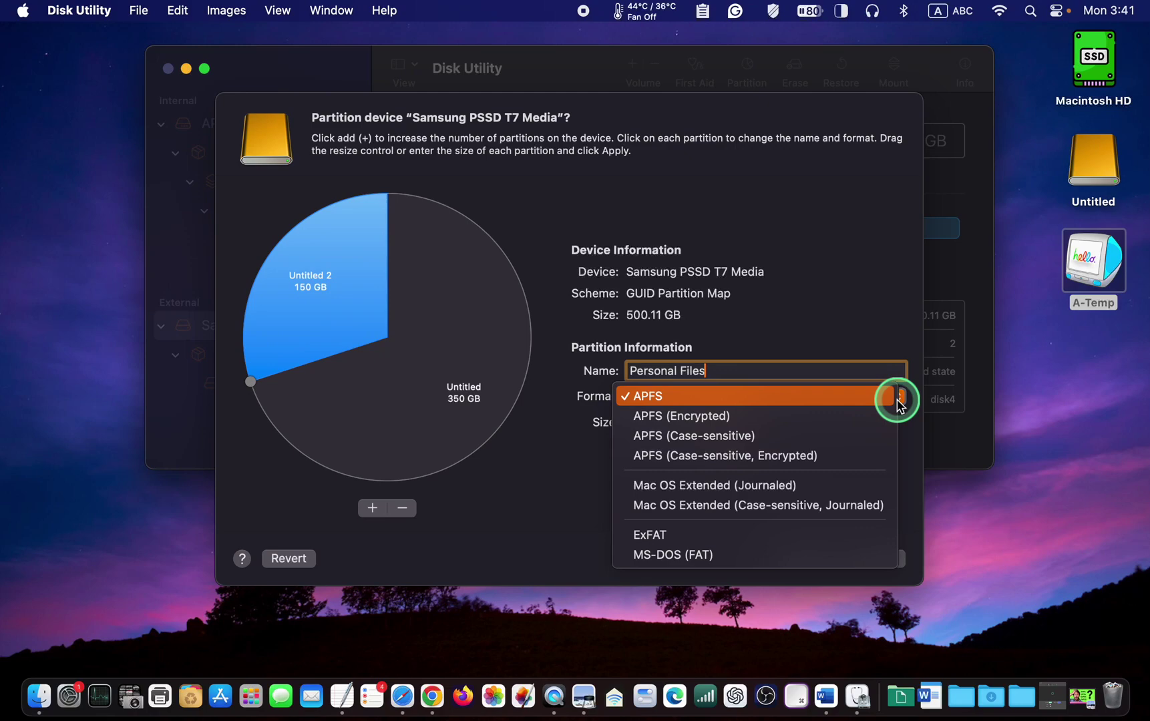
click(1085, 702)
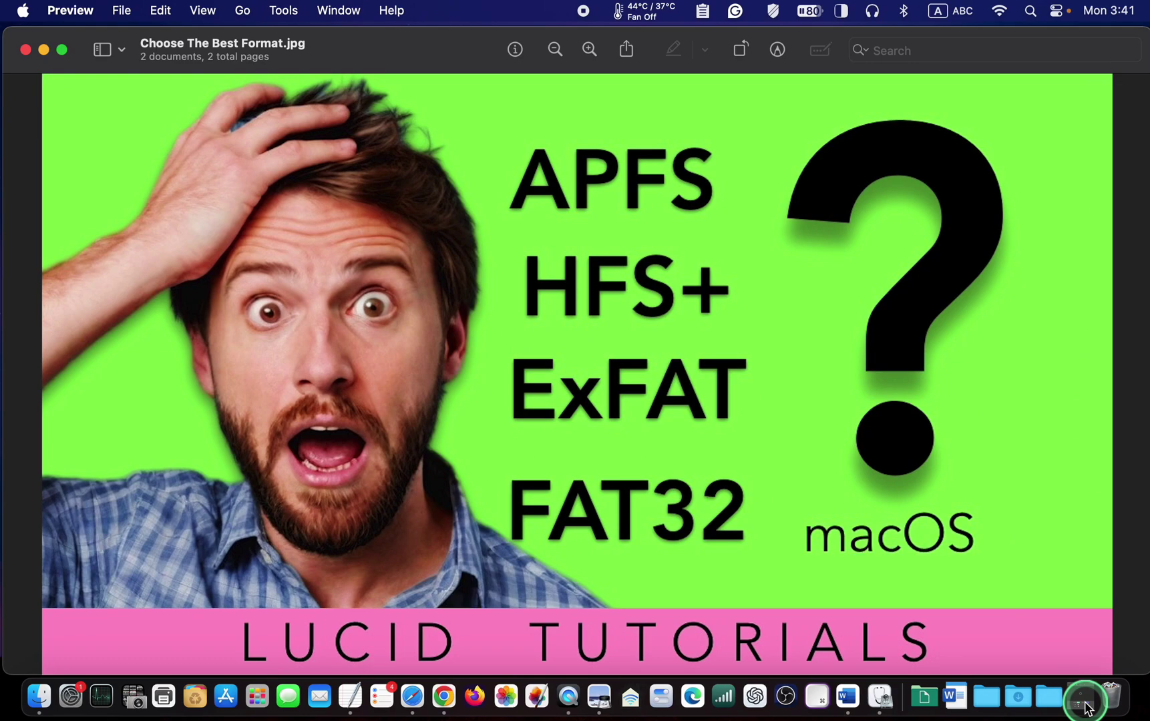
Step: Advance Preview to the Password Protect Your External SSD.jpg image
key(Down)
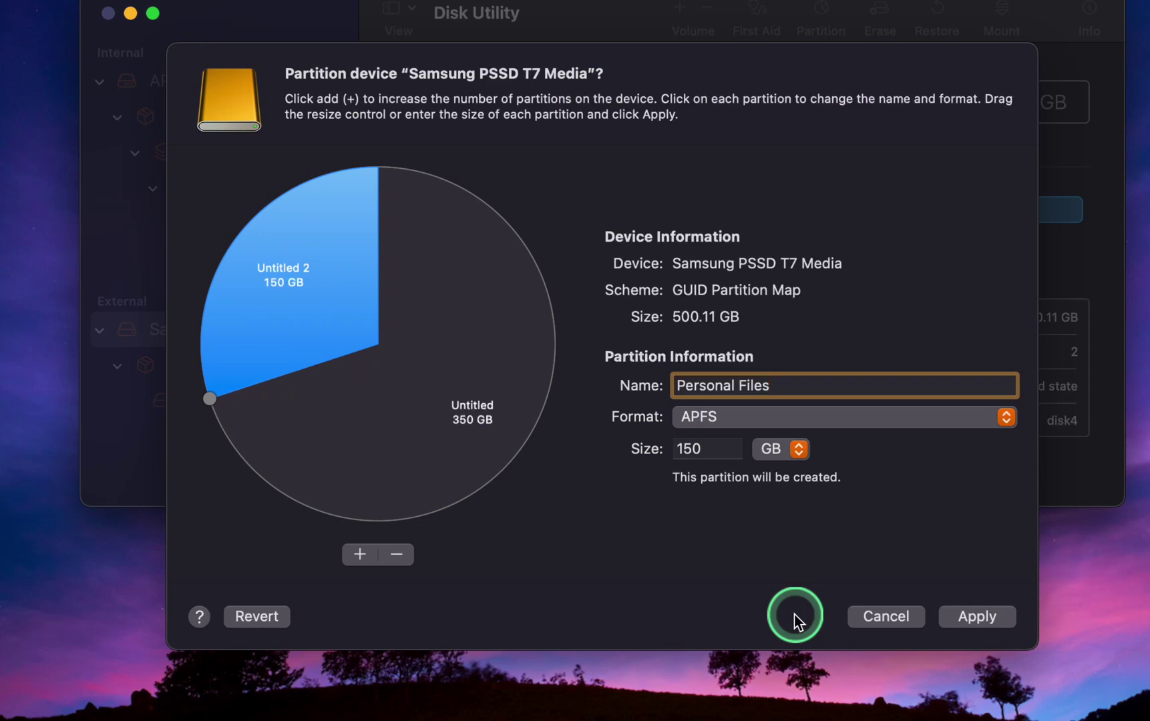
Step: Apply and confirm the split into a 150 GB Personal Files and 349.9 GB Untitled volume
click(972, 627)
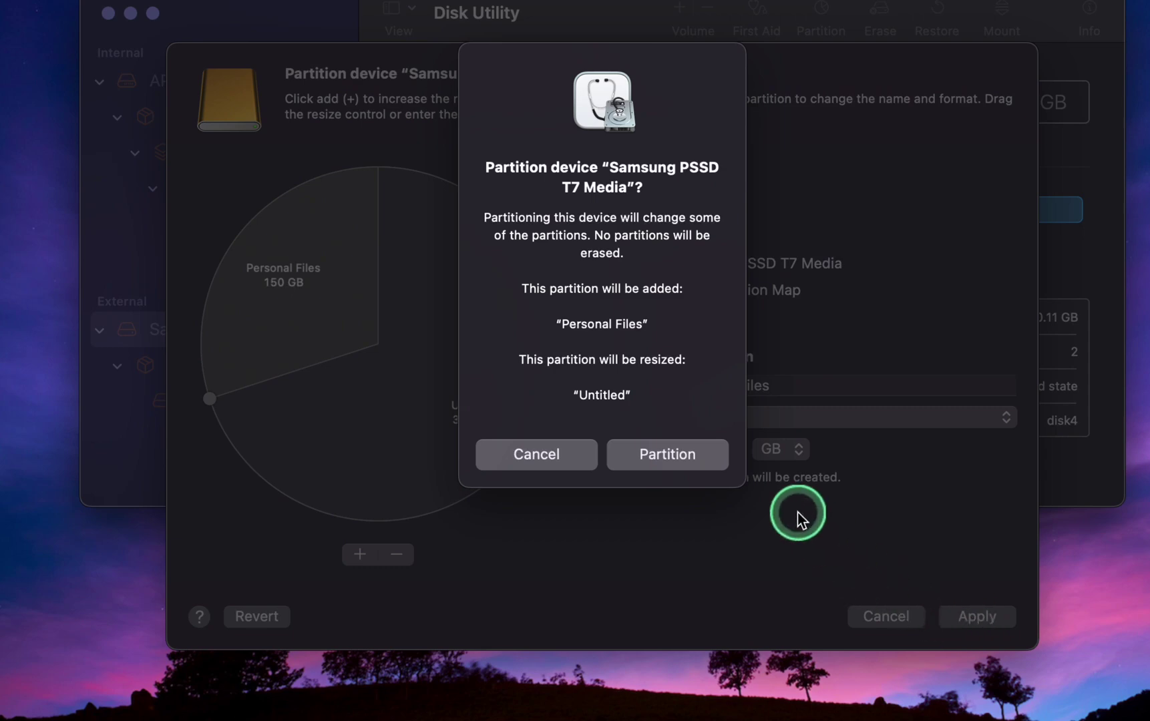
click(682, 460)
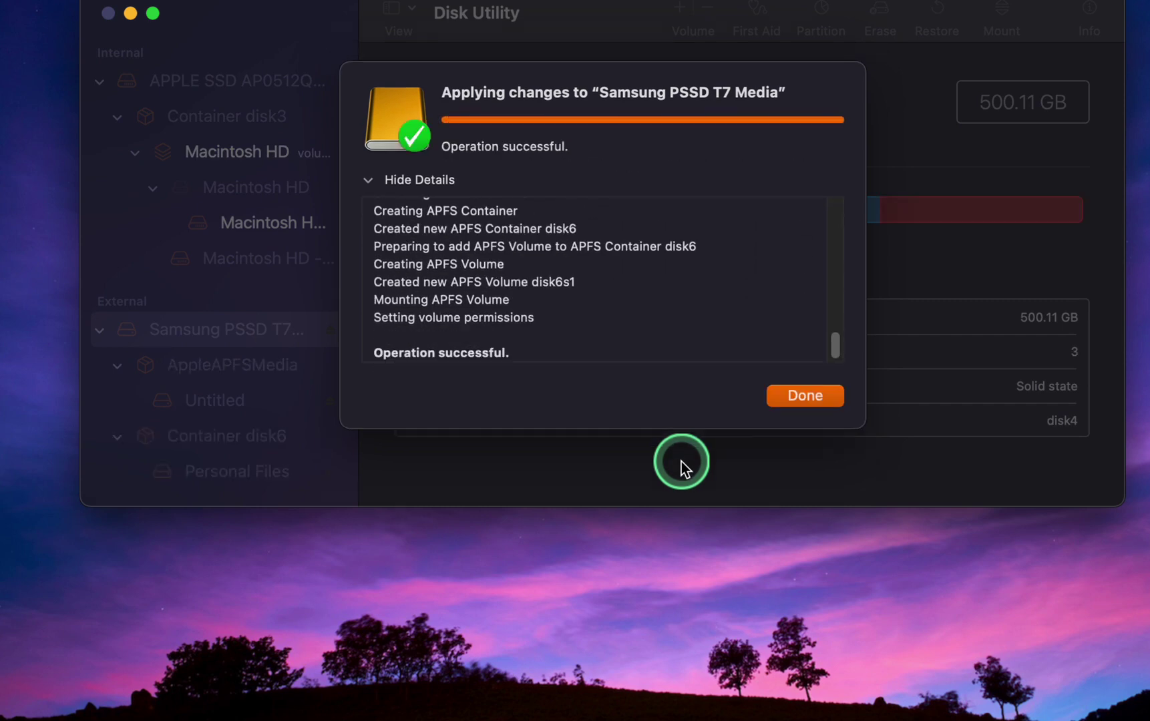
click(813, 398)
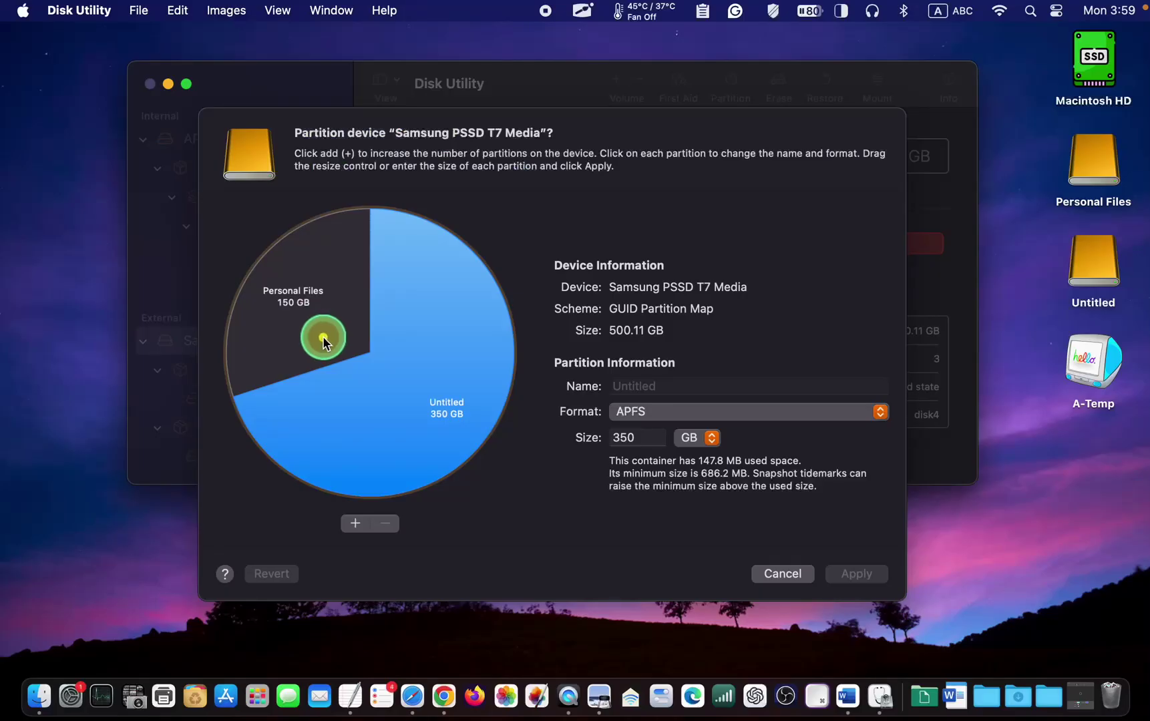
Step: Delete the 150 GB Personal Files partition, leaving only Untitled on the Samsung drive
mouse_move(324, 342)
mouse_down()
mouse_move(812, 271)
mouse_move(1092, 177)
mouse_up()
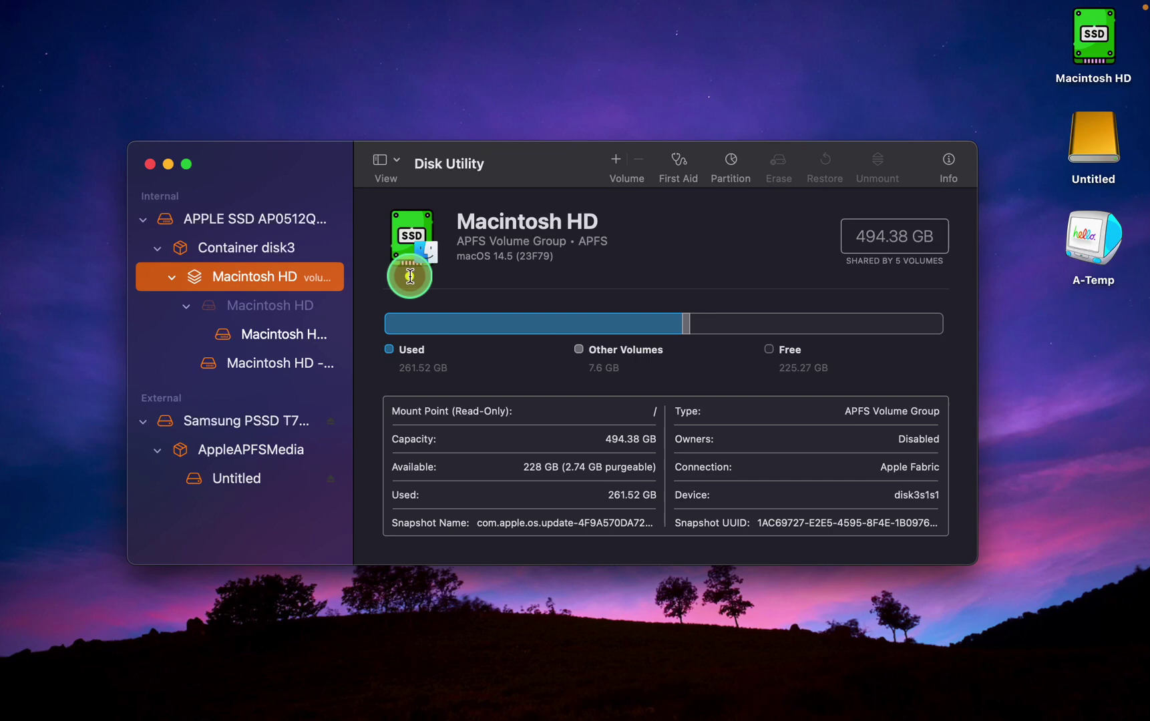
mouse_move(411, 276)
mouse_down()
mouse_move(414, 244)
mouse_move(1027, 46)
mouse_move(1085, 46)
mouse_up()
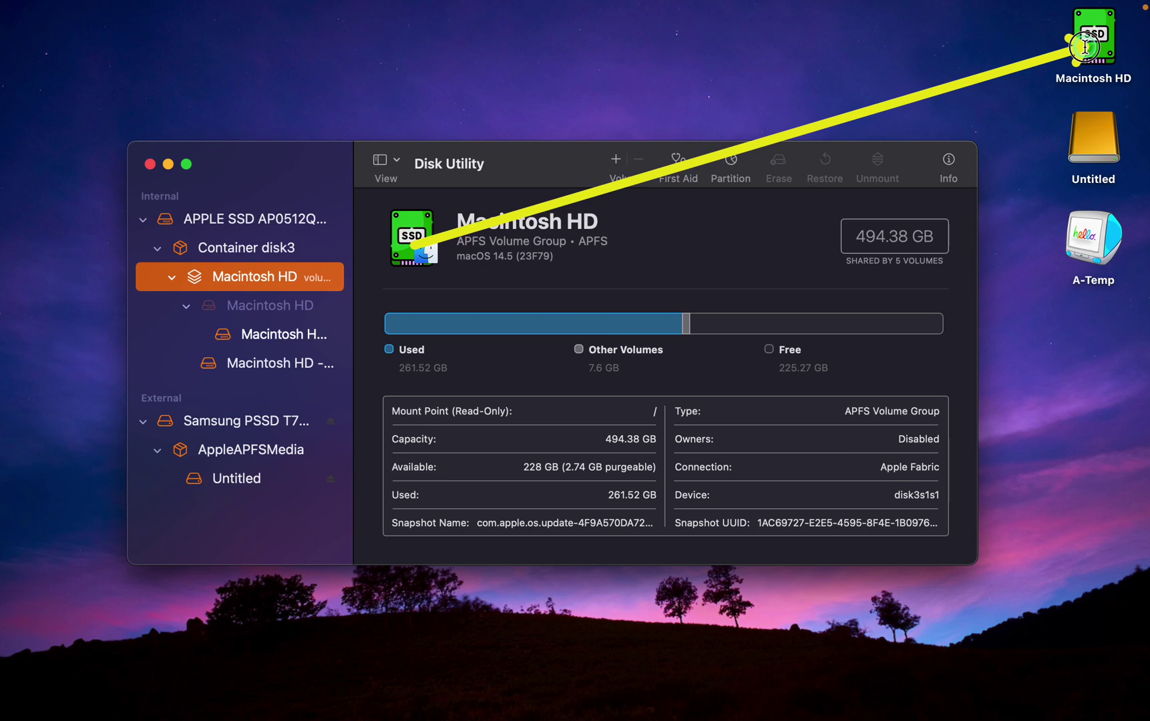
drag(1086, 46, 1085, 47)
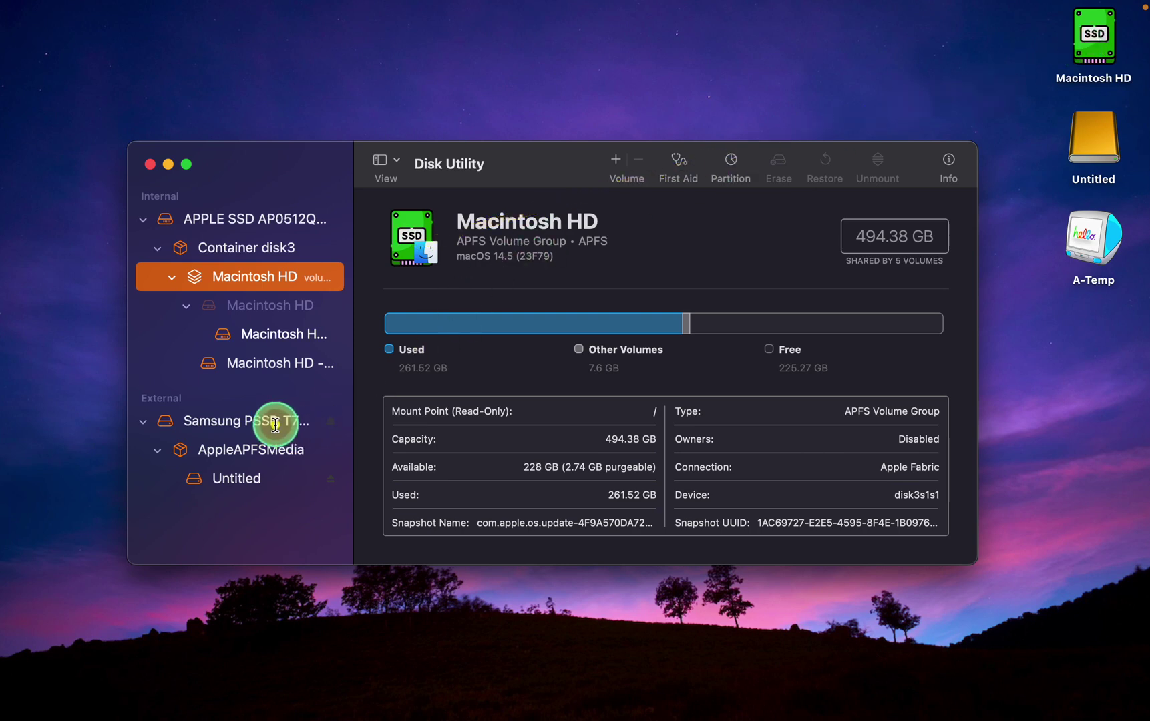
mouse_move(274, 426)
mouse_down()
mouse_move(1048, 180)
mouse_move(1061, 146)
mouse_move(1086, 159)
mouse_up()
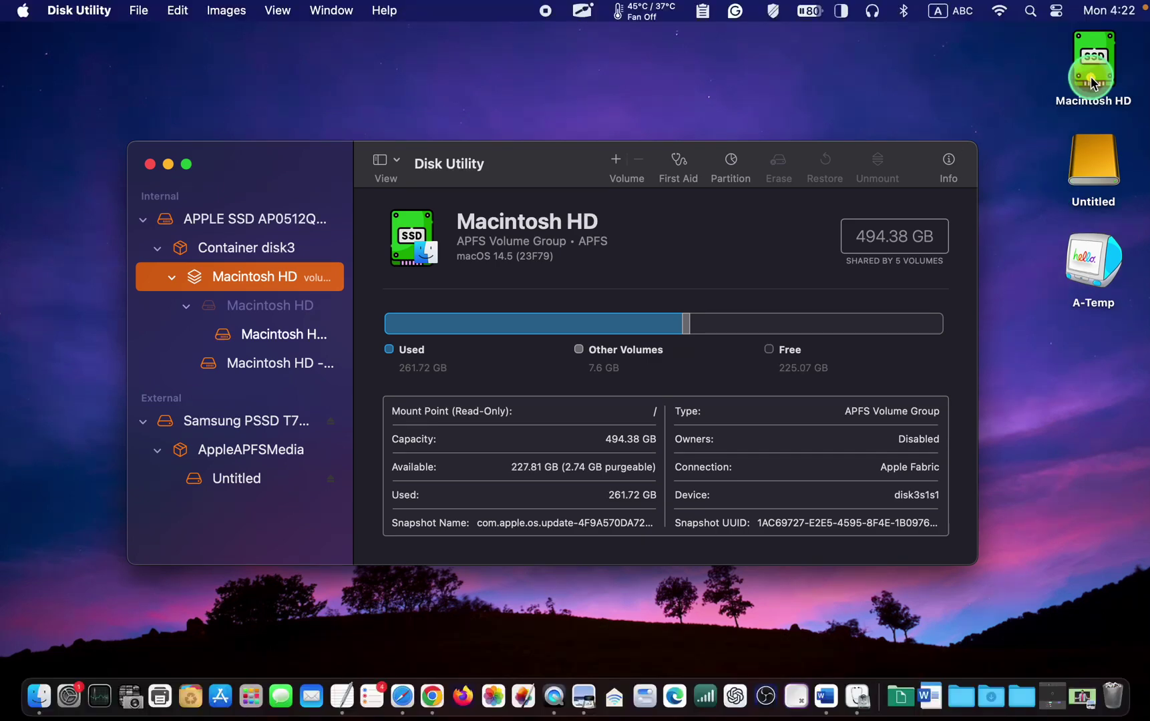
drag(1092, 83, 1094, 184)
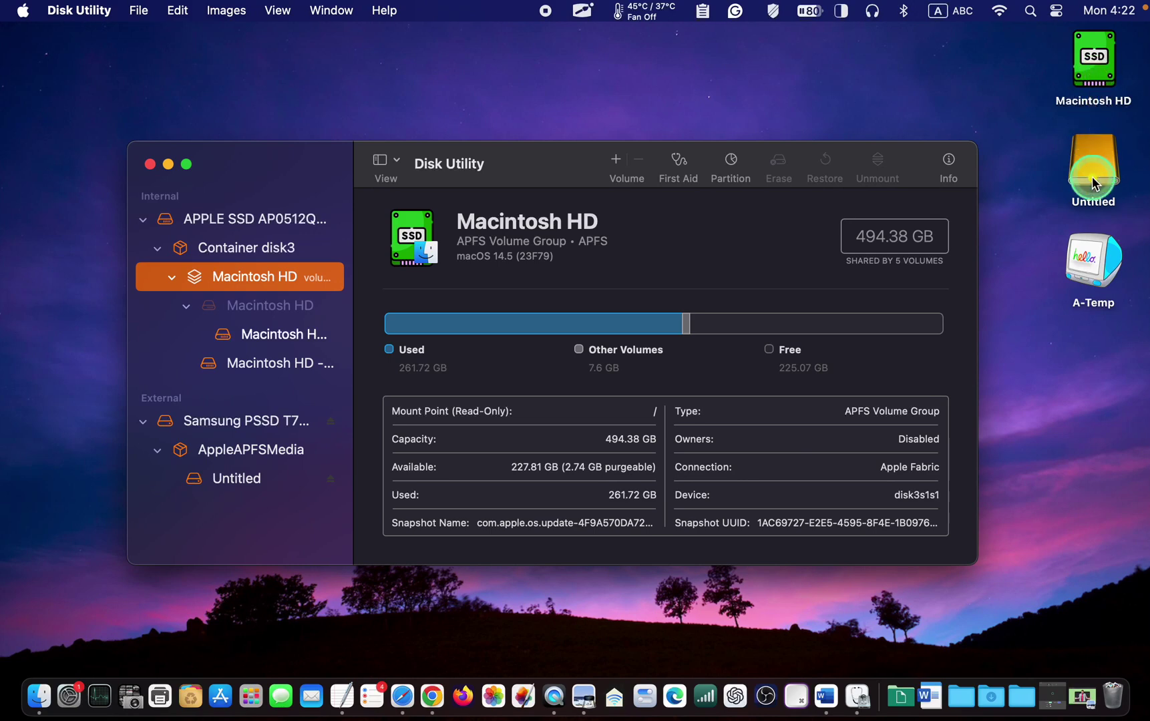
drag(1095, 66, 1083, 189)
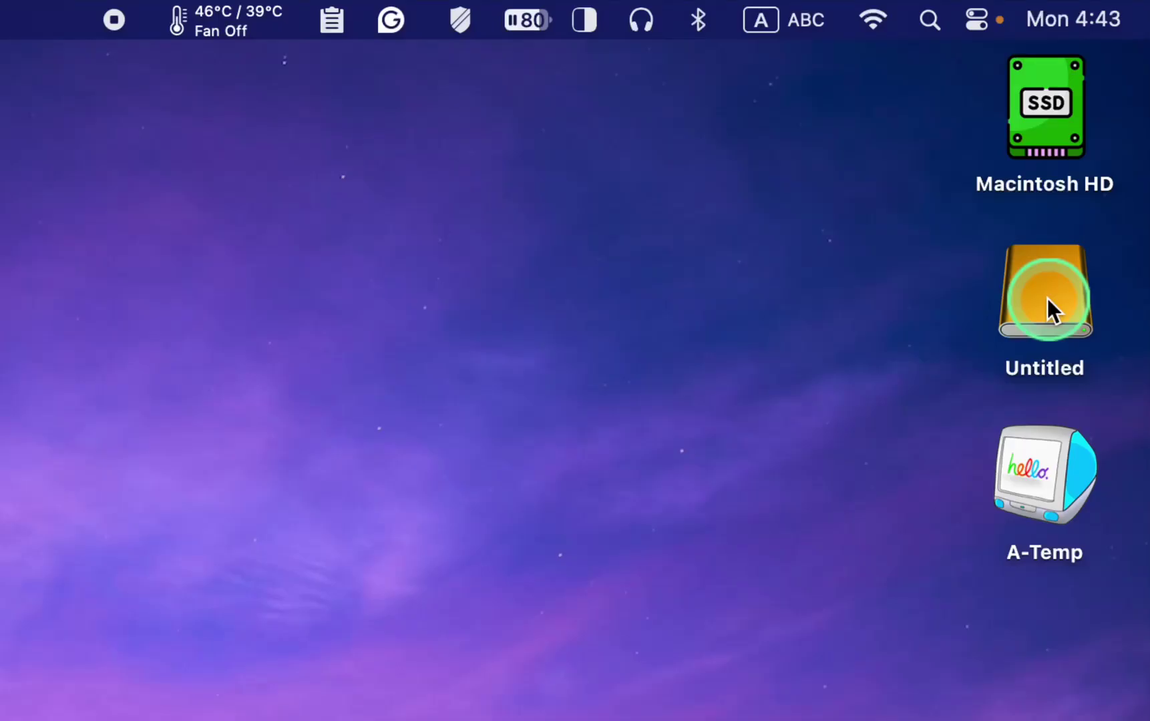
Step: View the Get Info details for the Untitled drive, then close them
click(1048, 299)
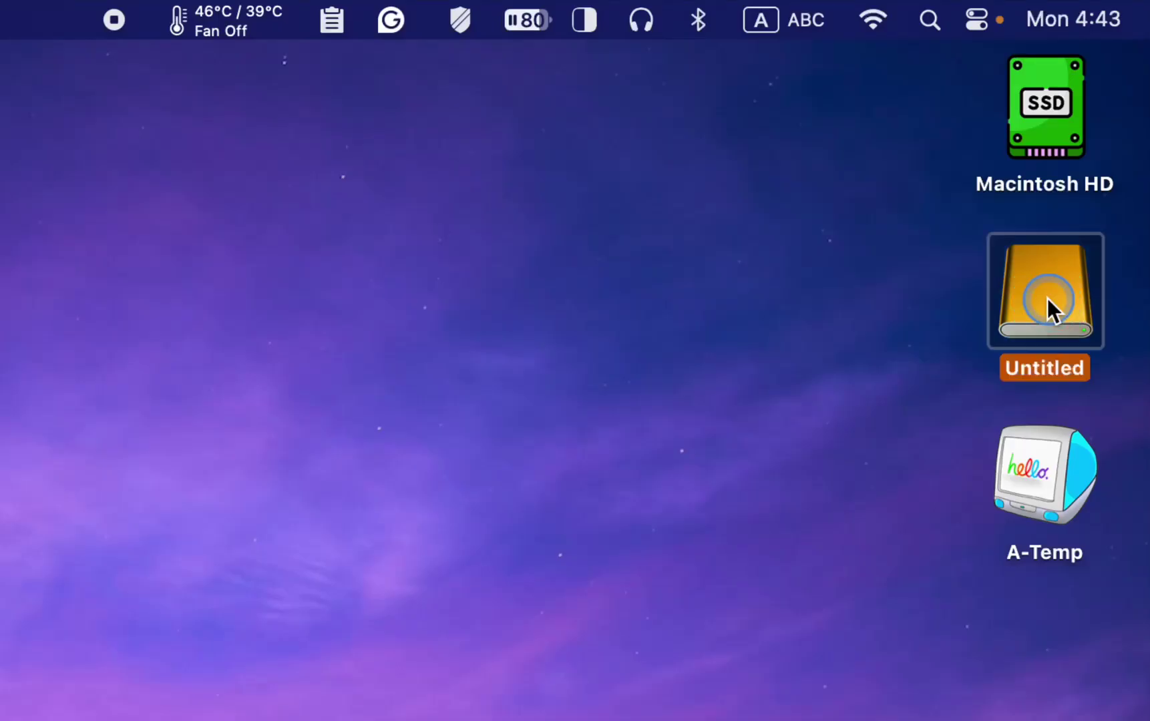
right_click(1048, 299)
click(789, 426)
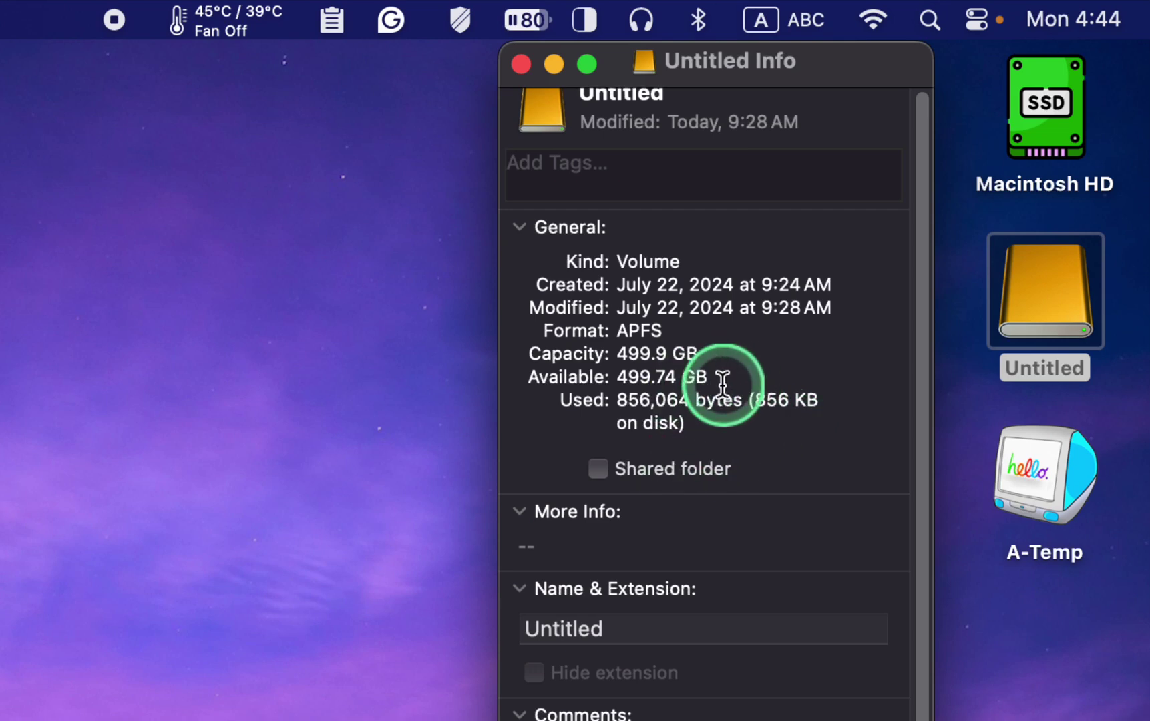
click(521, 63)
Step: Rename the Untitled drive to 'Mac Clone'
click(1028, 364)
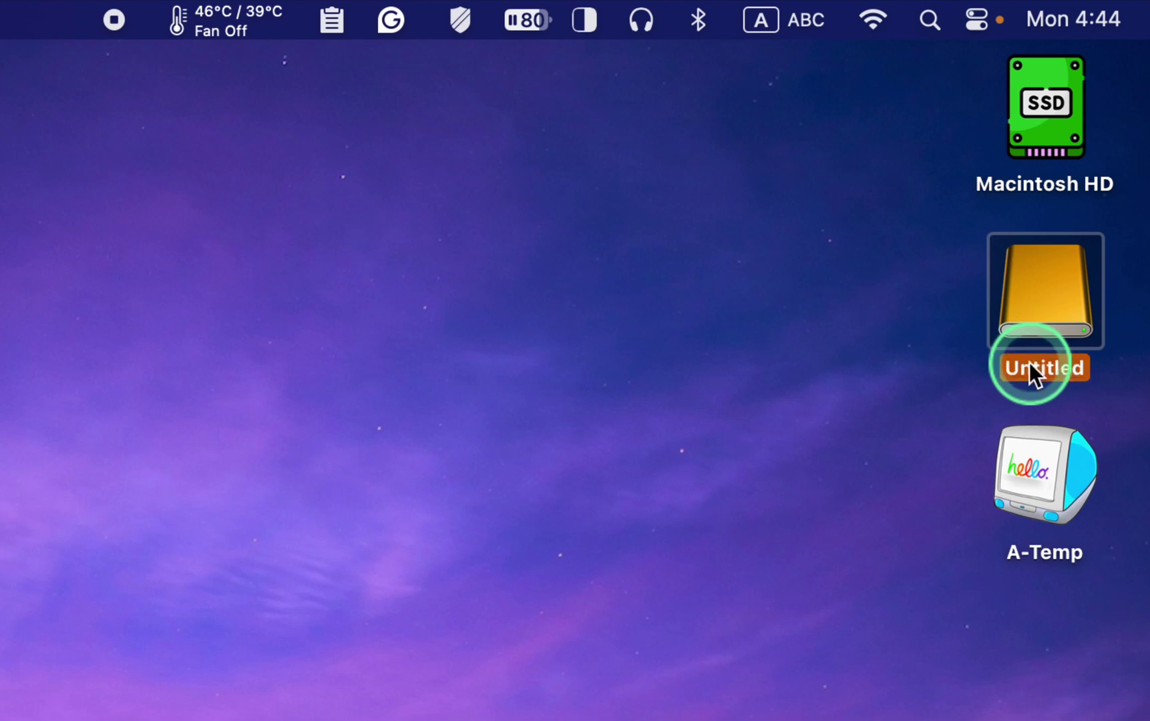
click(1029, 364)
text(Mac Clone)
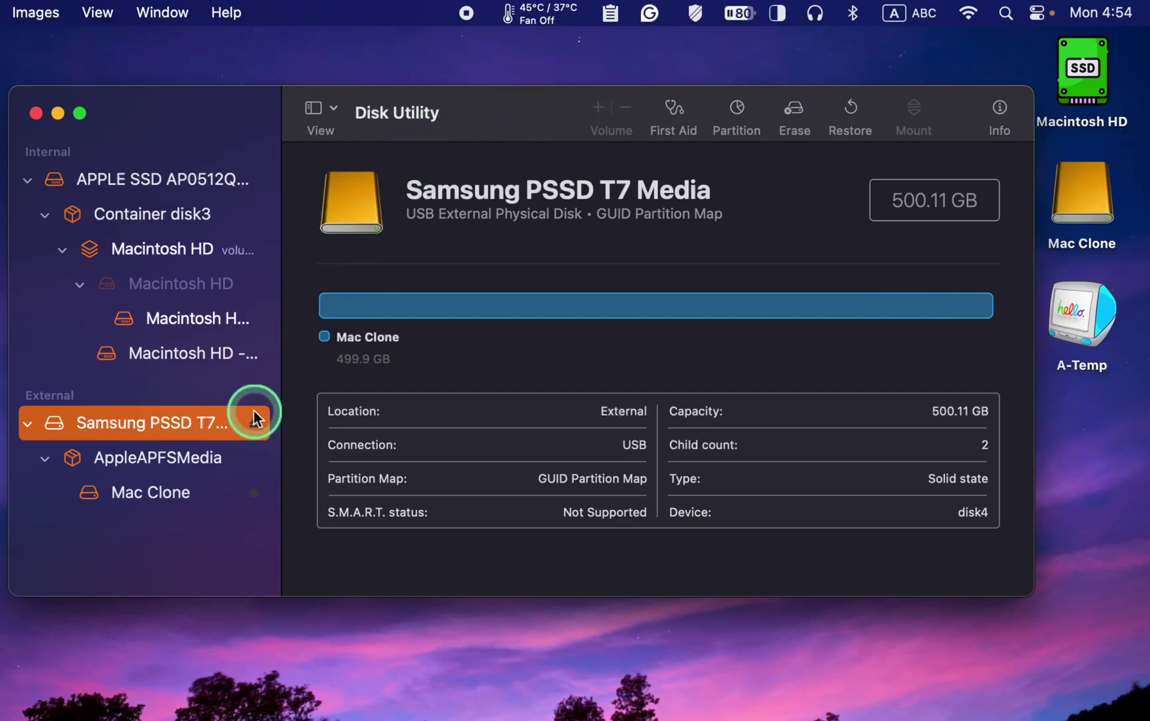
Step: Add a new volume named 'Mac OS Beta' to the AppleAPFSMedia container and open its size options
click(208, 465)
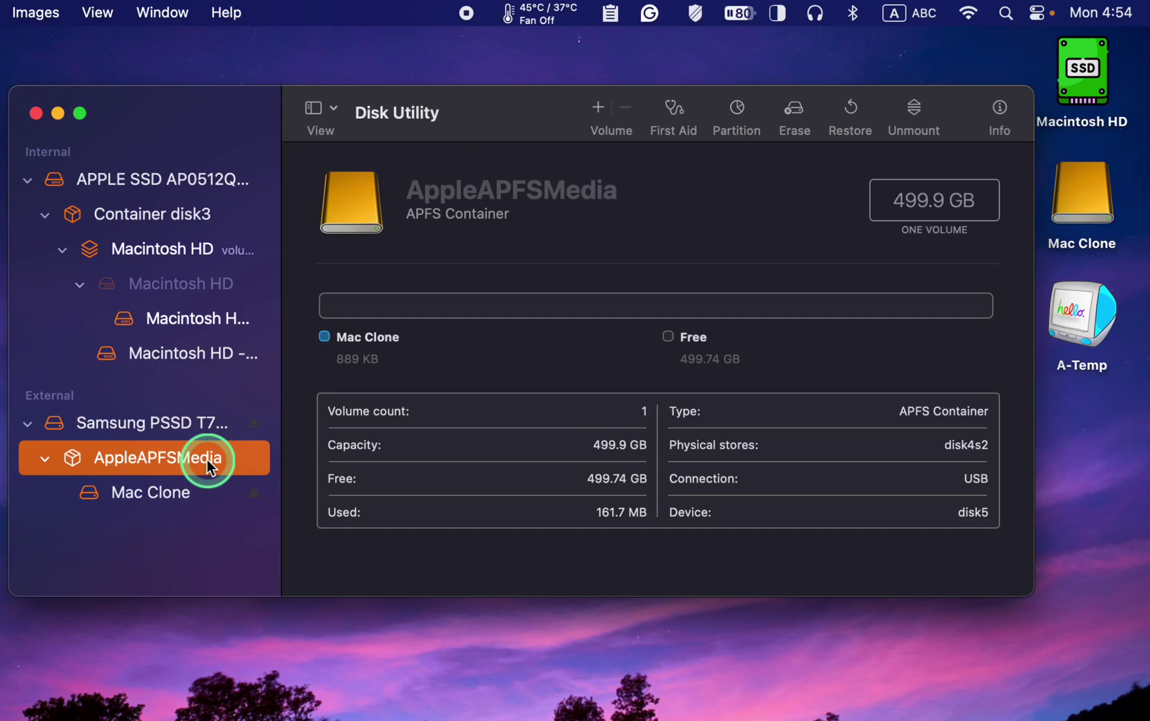
click(599, 112)
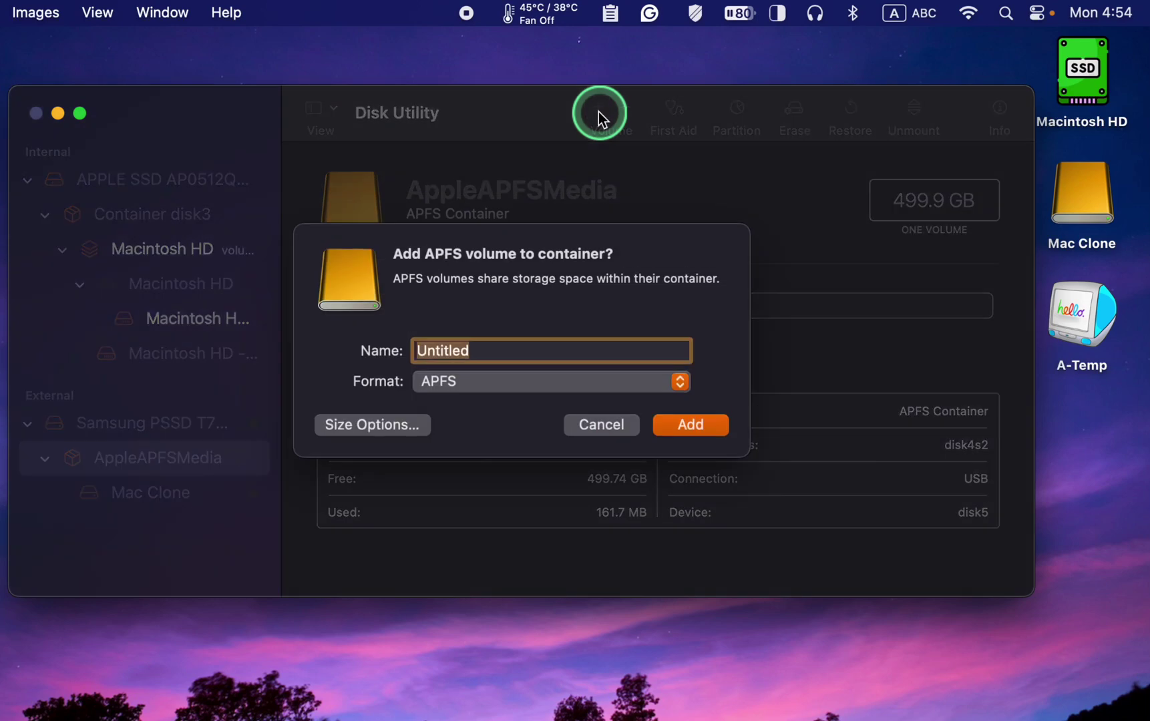
double_click(478, 350)
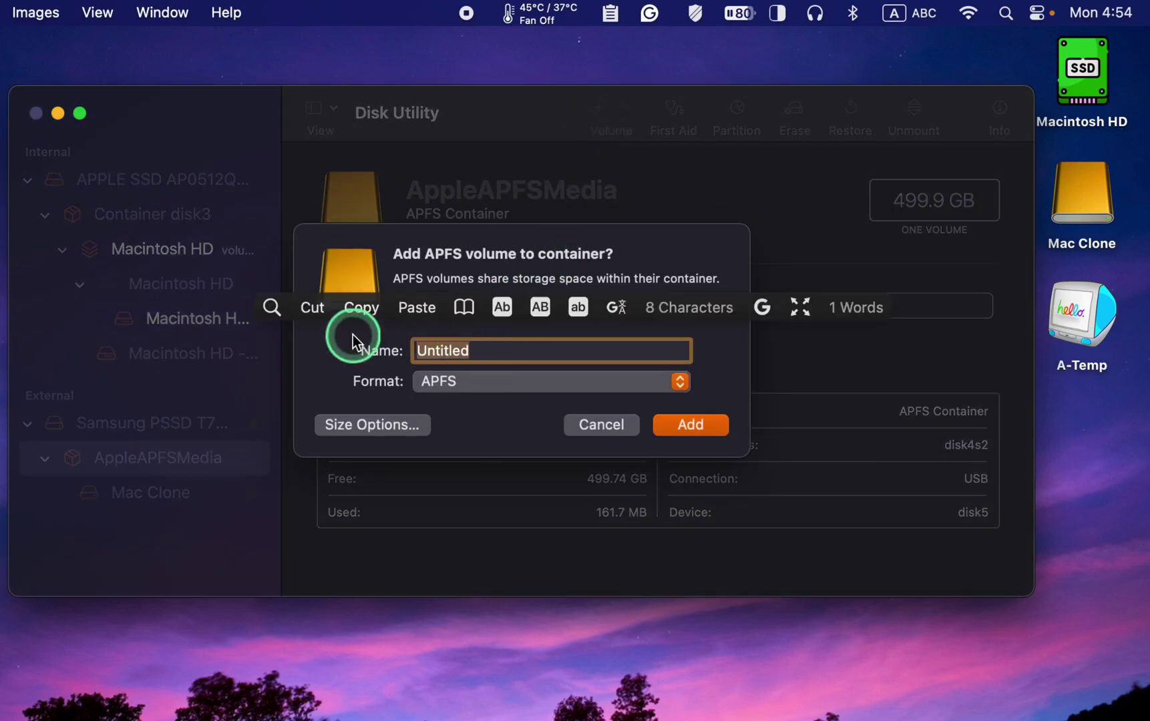
text(Mac OS Beta)
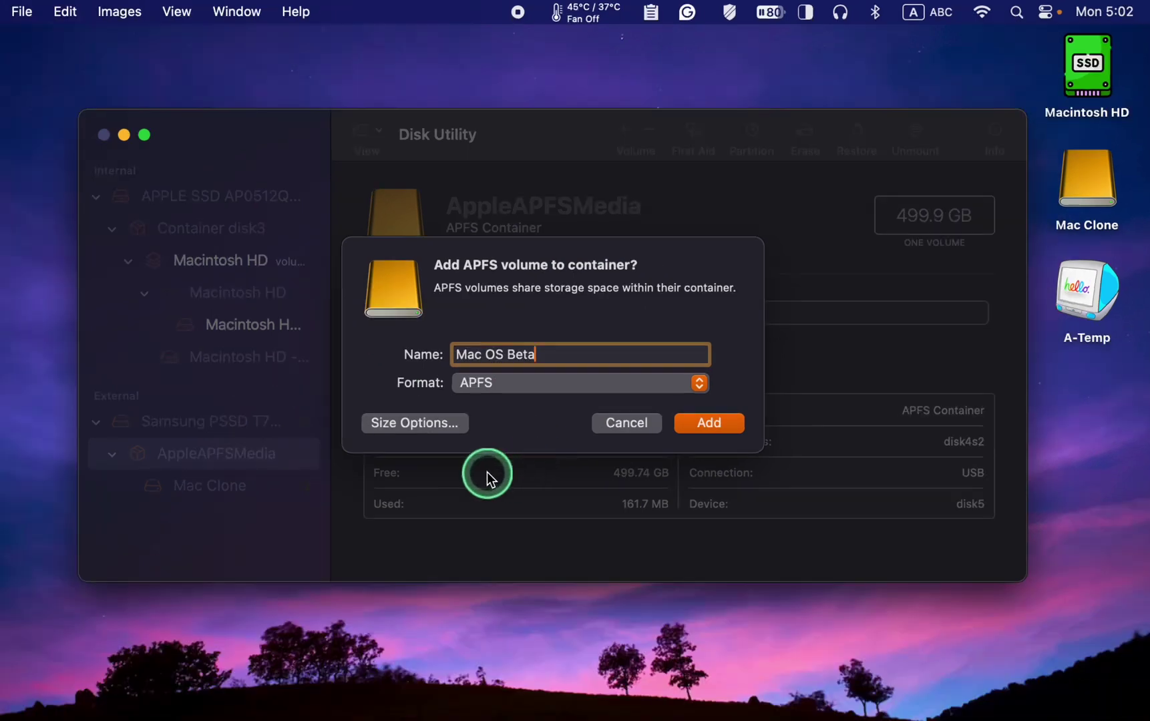
click(430, 424)
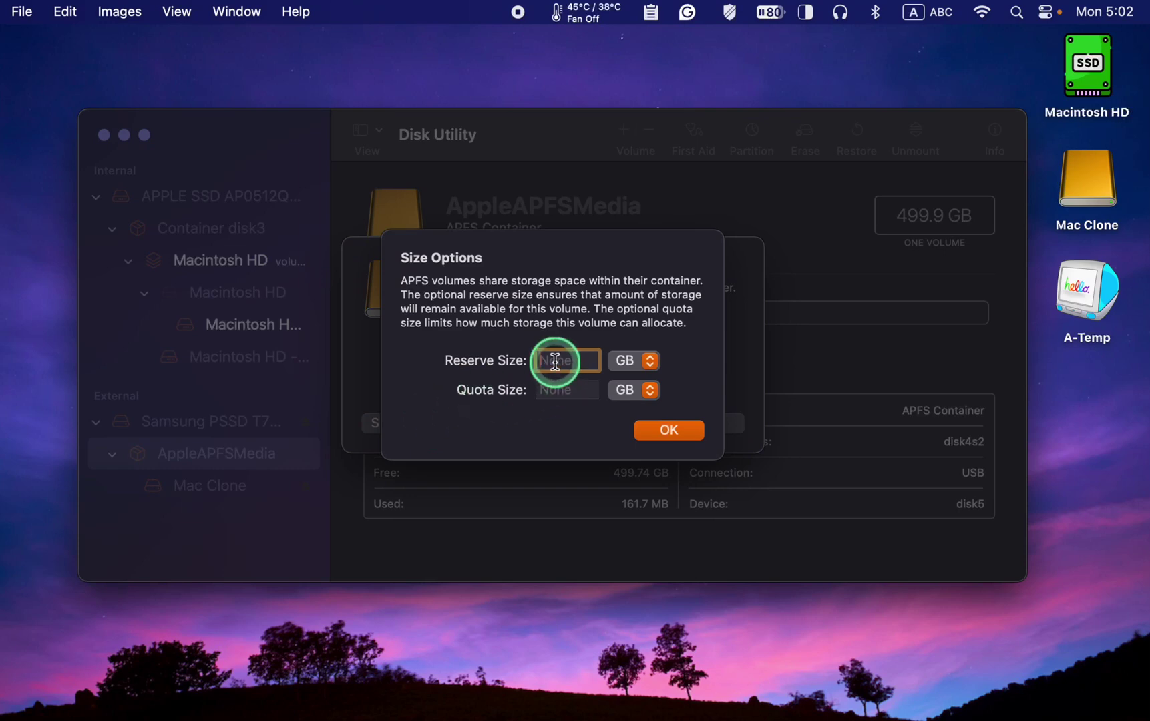
Step: Give Mac OS Beta an 80 GB reserve size and add the volume
text(80)
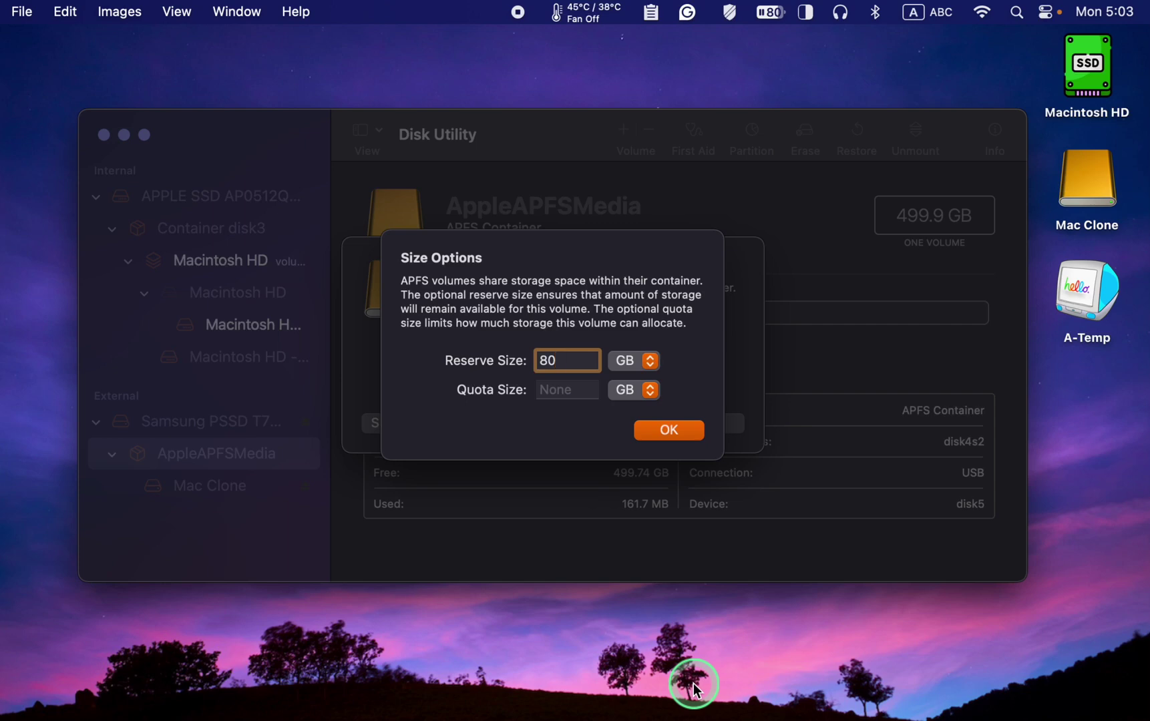
click(579, 389)
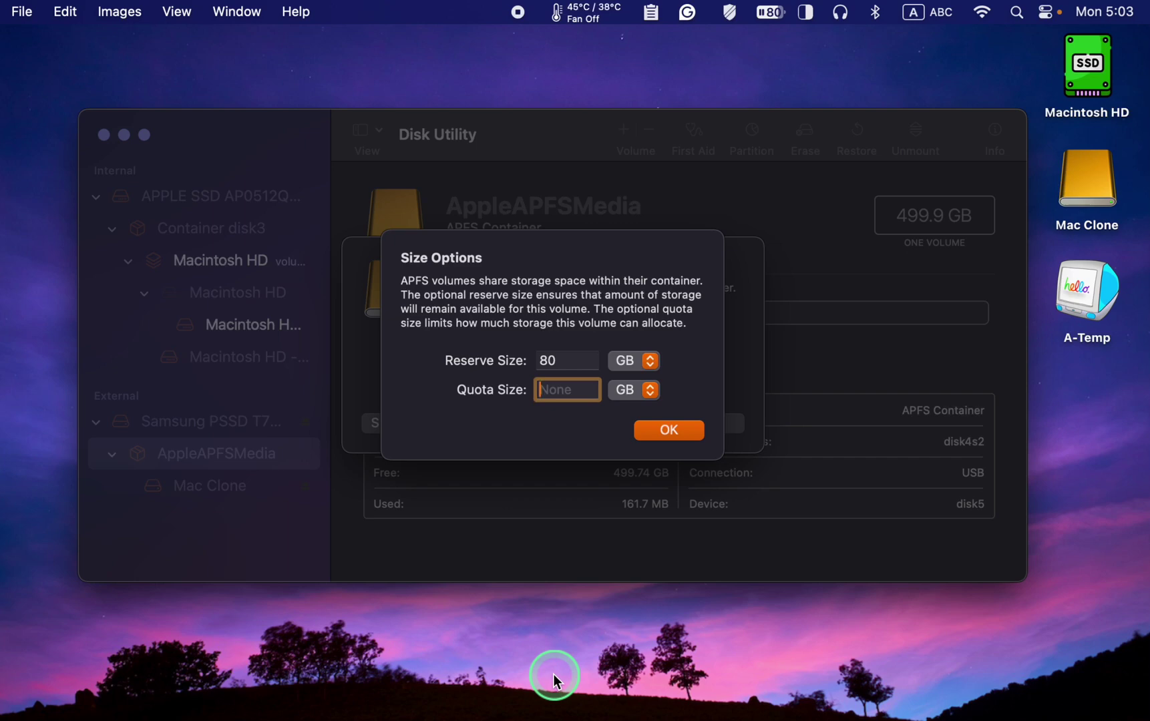
click(671, 430)
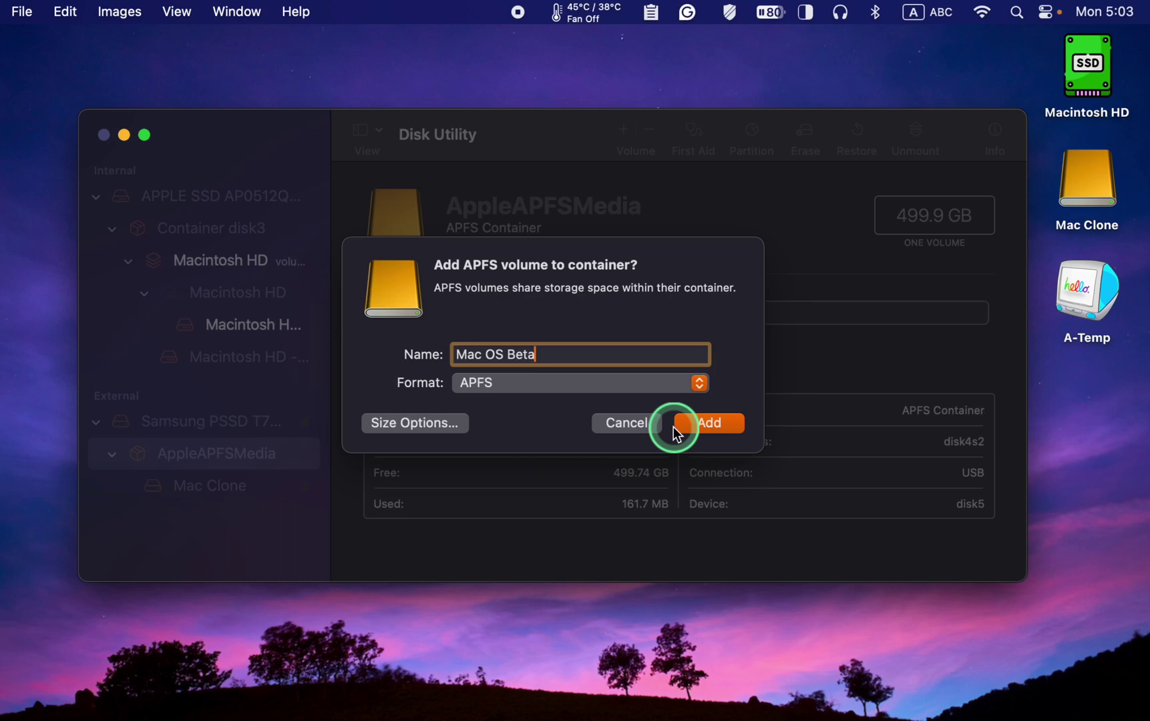
click(717, 424)
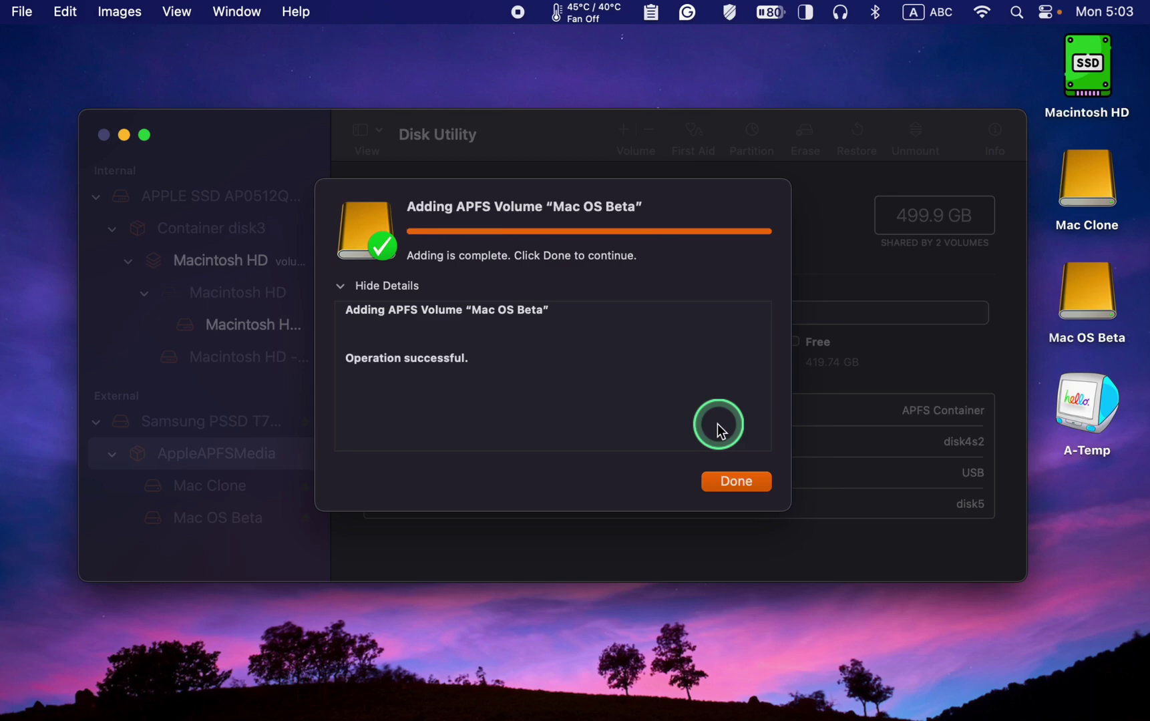
Step: Dismiss the finished report, leaving Mac Clone and Mac OS Beta in Container disk5
click(734, 483)
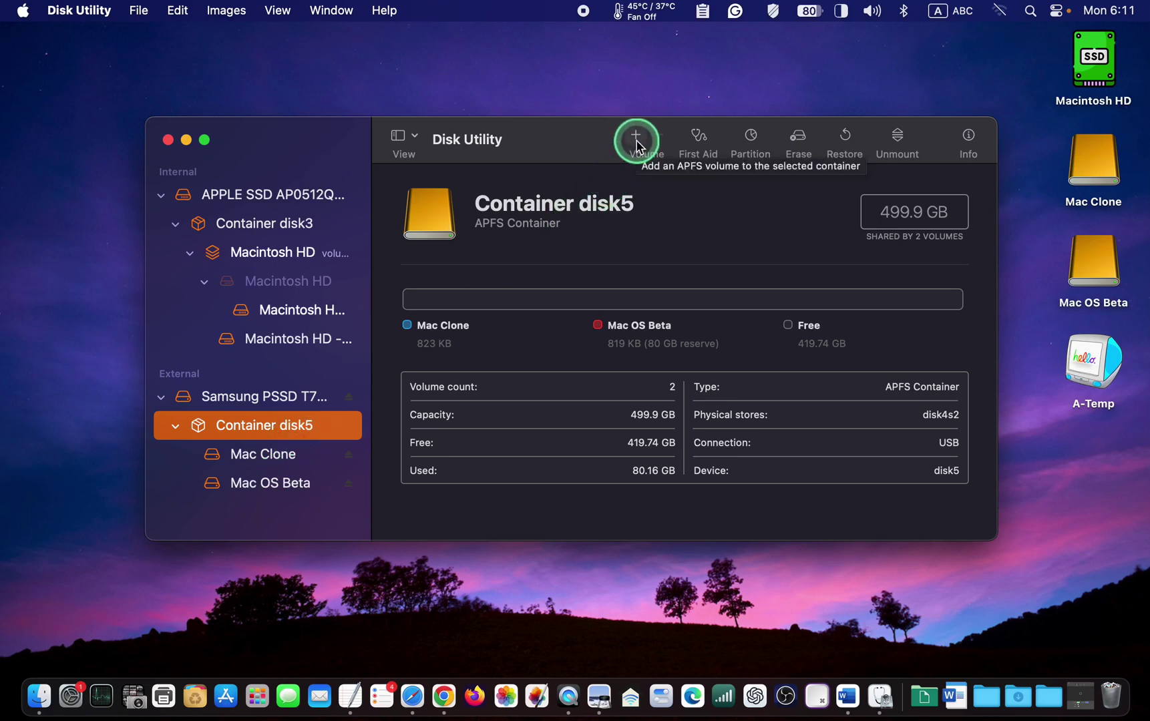
Step: Start adding another volume to Container disk5 on the Samsung PSSD T7
click(310, 398)
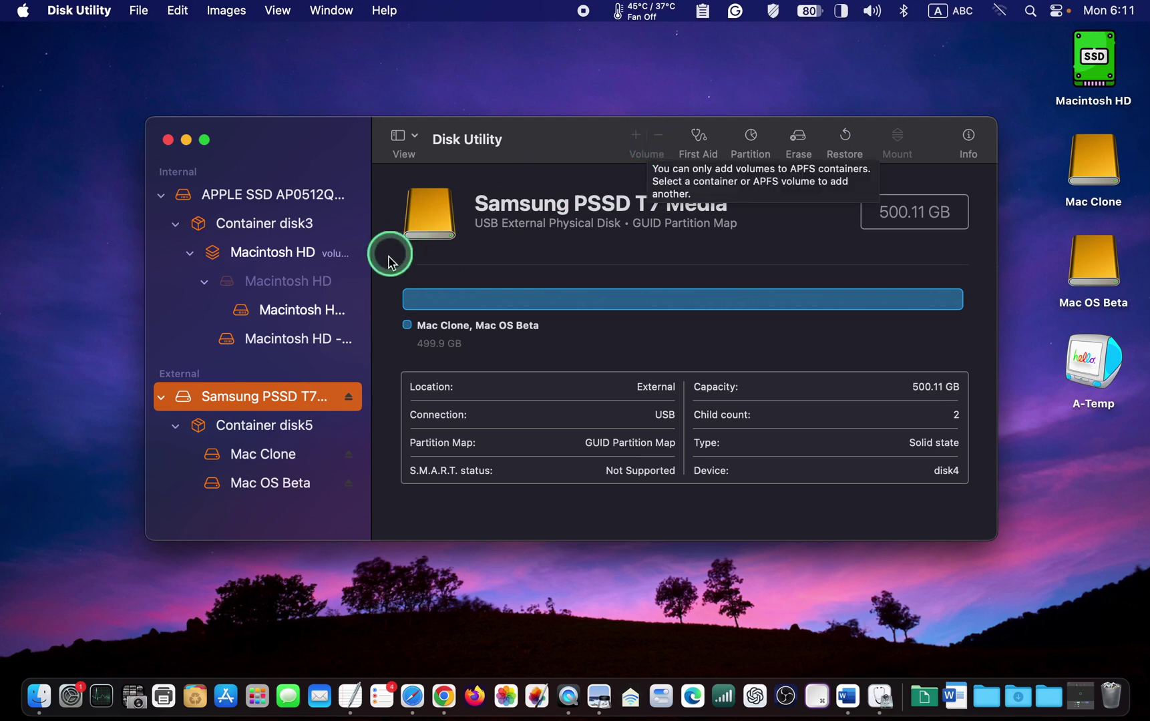
click(284, 424)
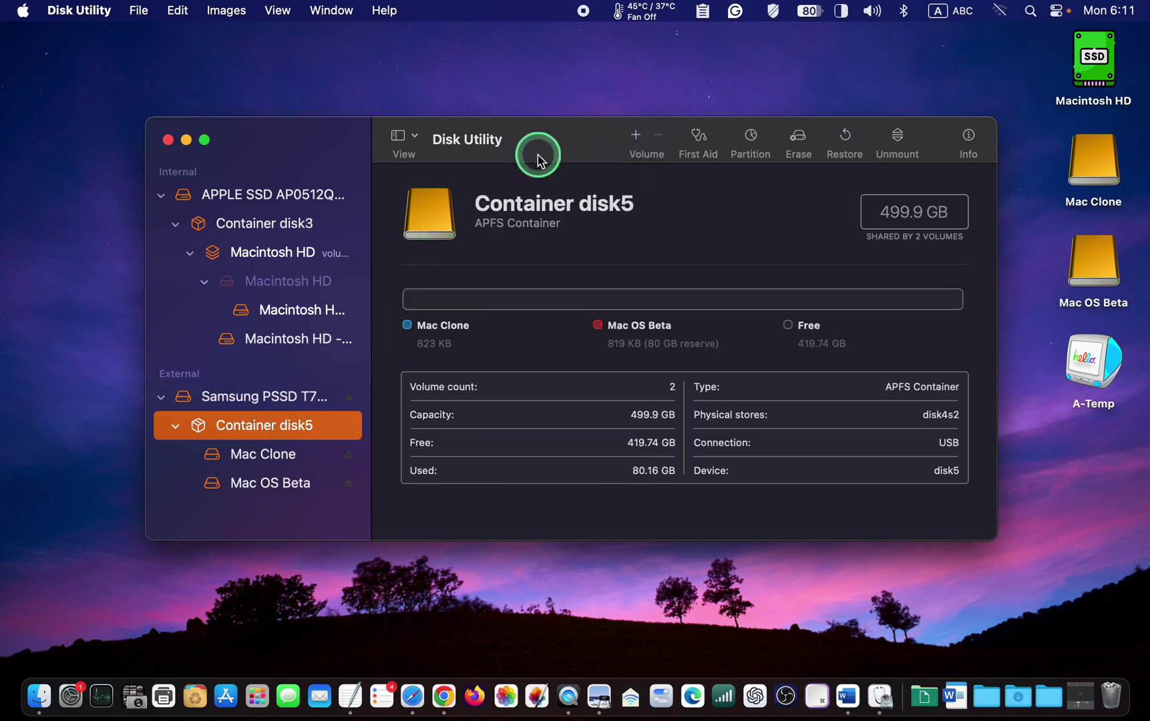
click(635, 137)
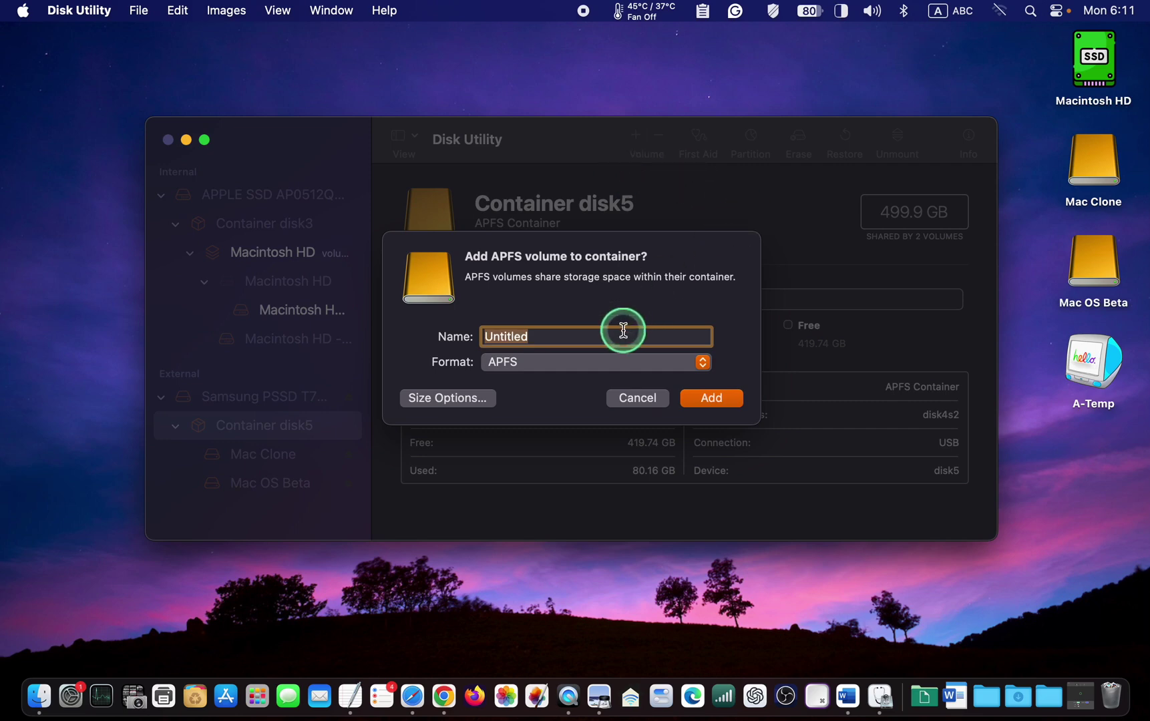
Step: Check the size options, keep GB as the unit, and close without setting reserve or quota
click(469, 398)
click(654, 403)
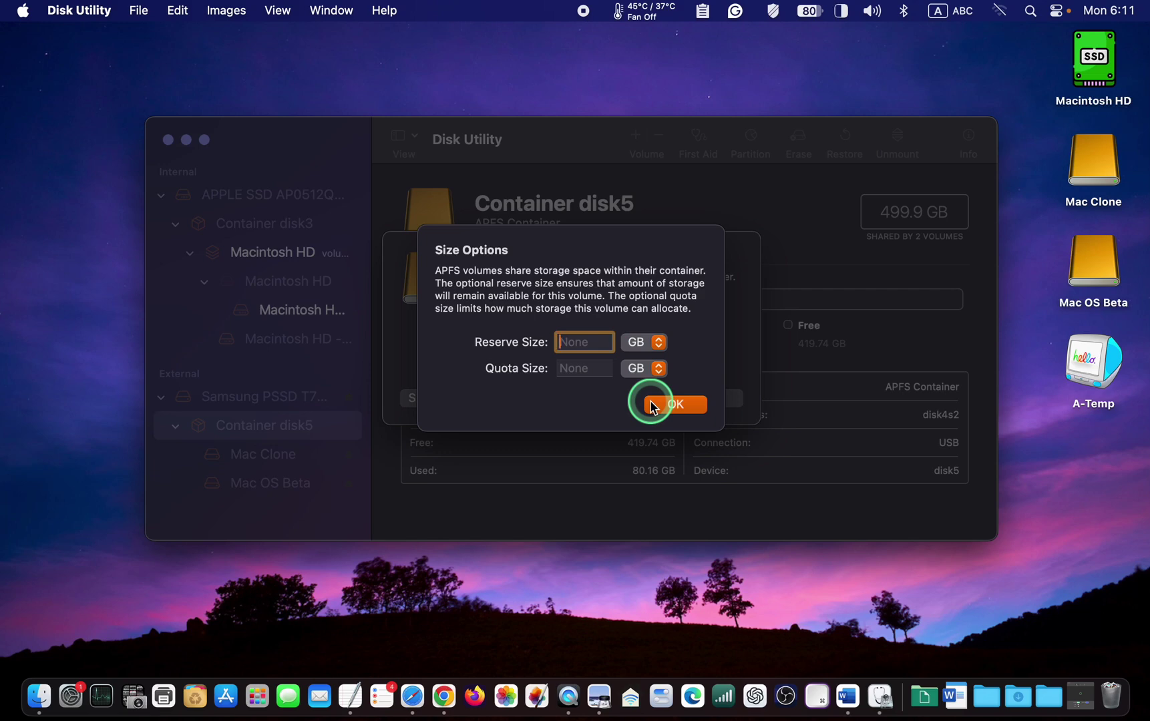
click(660, 344)
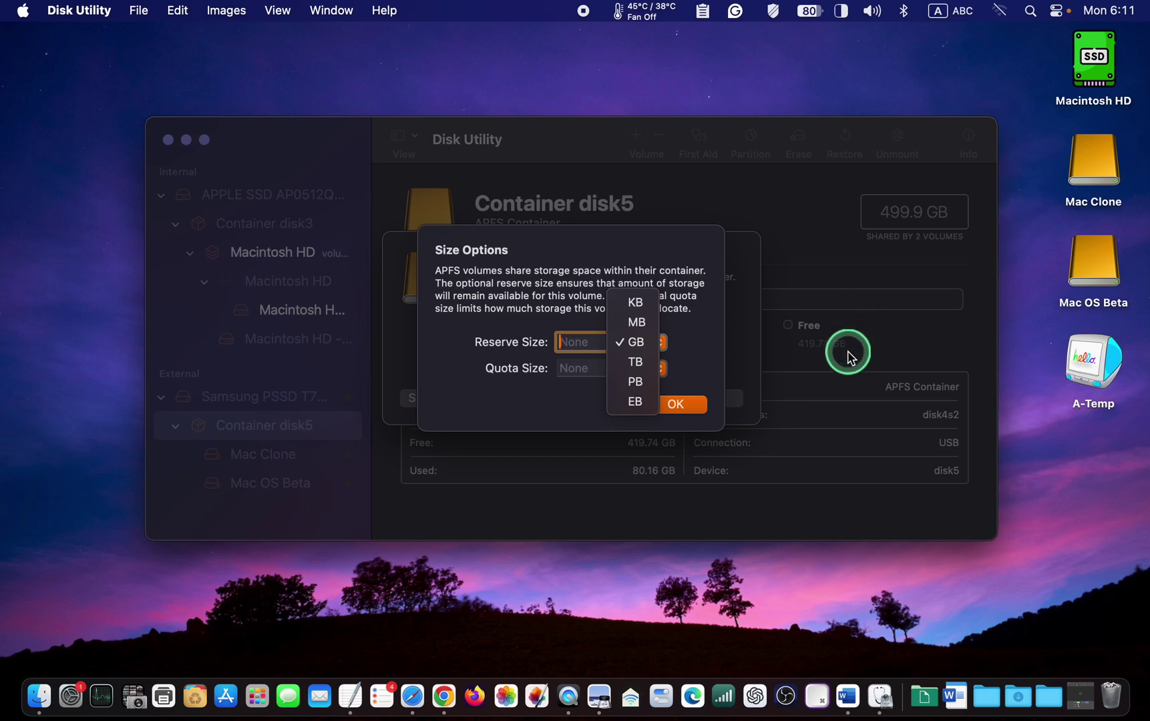
click(718, 364)
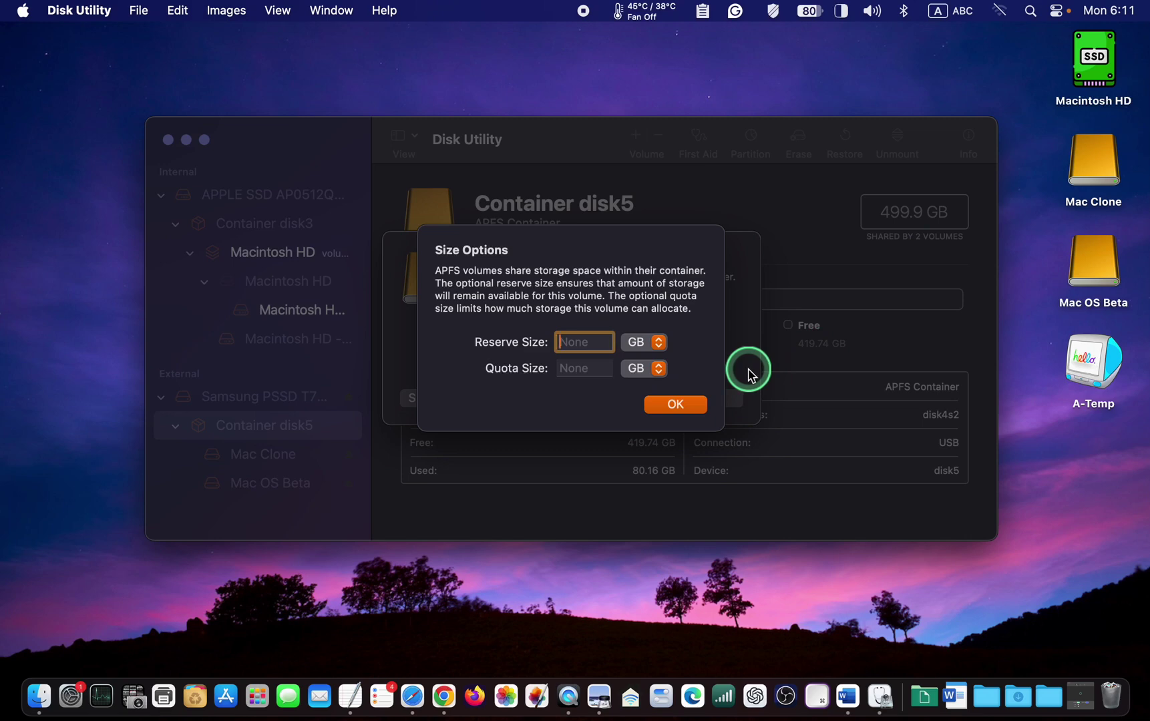
click(676, 406)
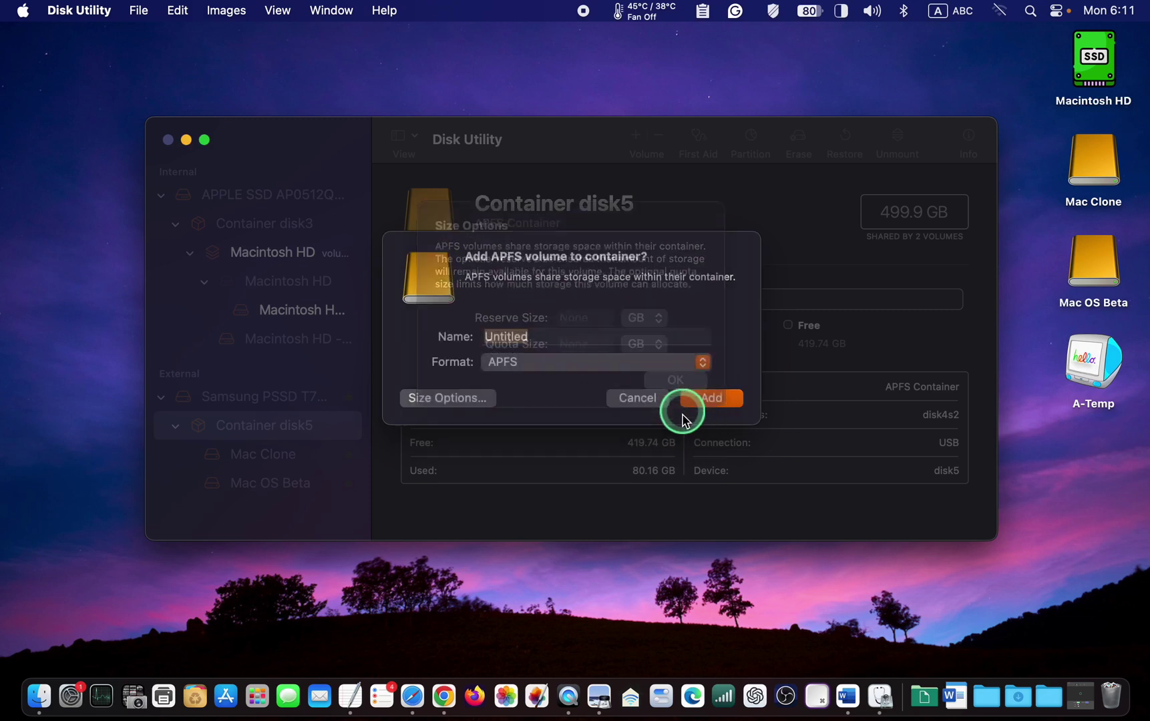